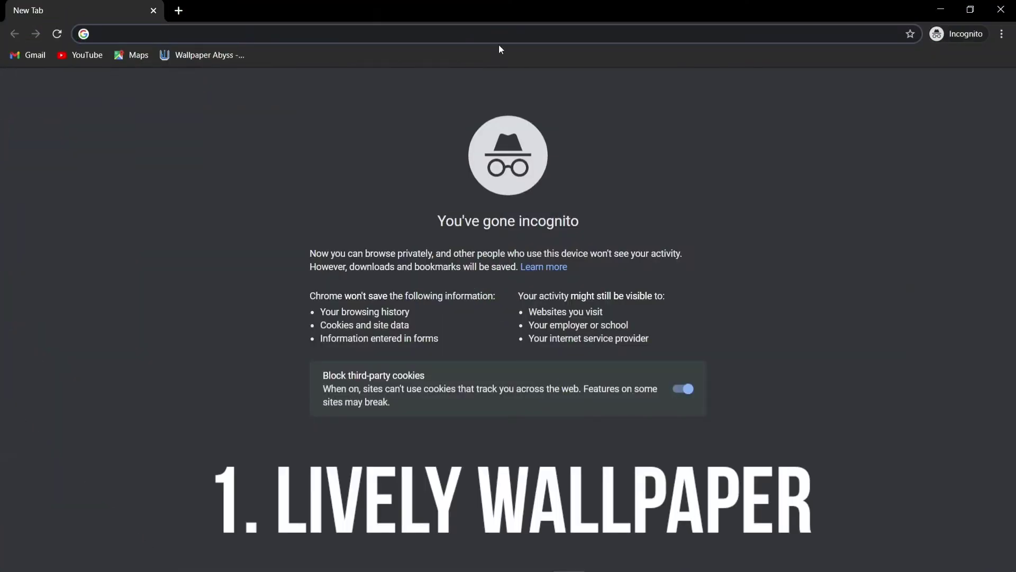
- Search the web for "lively live wallpaper" and open the Lively Wallpaper by rocksdanister site
{"action": "type", "text": "lively live wallpaper"}
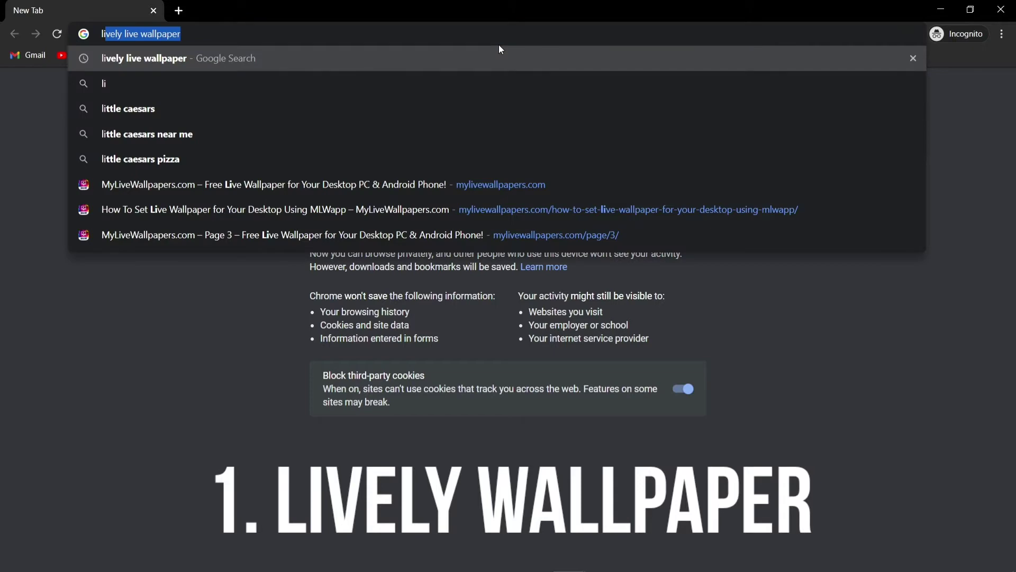
{"action": "key", "text": "Return"}
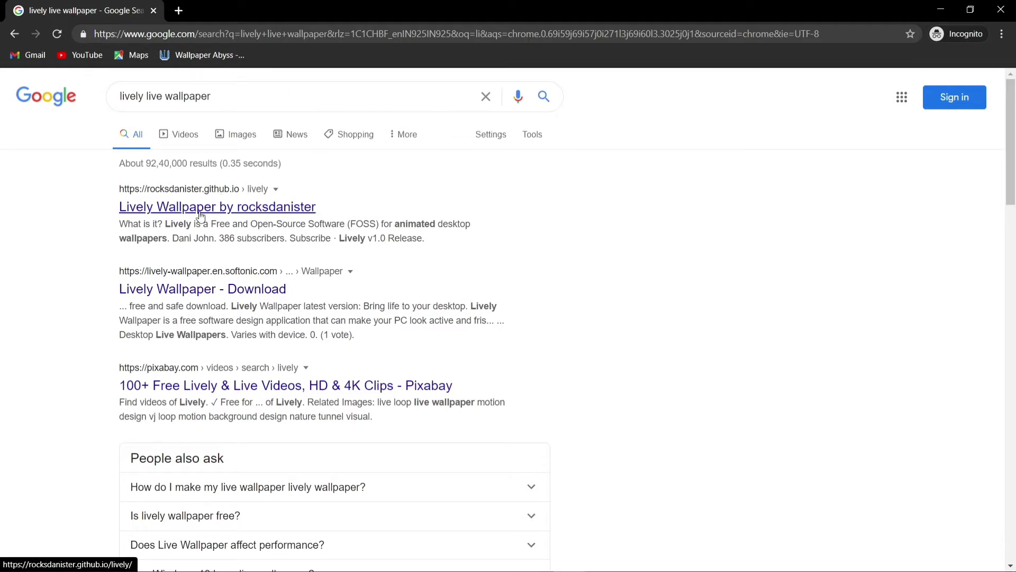
{"action": "left_click", "coordinate": [142, 205]}
- Download the Lively Wallpaper v1.1.8.0 installer from the site's Download section
{"action": "scroll", "coordinate": [677, 224], "scroll_direction": "down", "scroll_amount": 3}
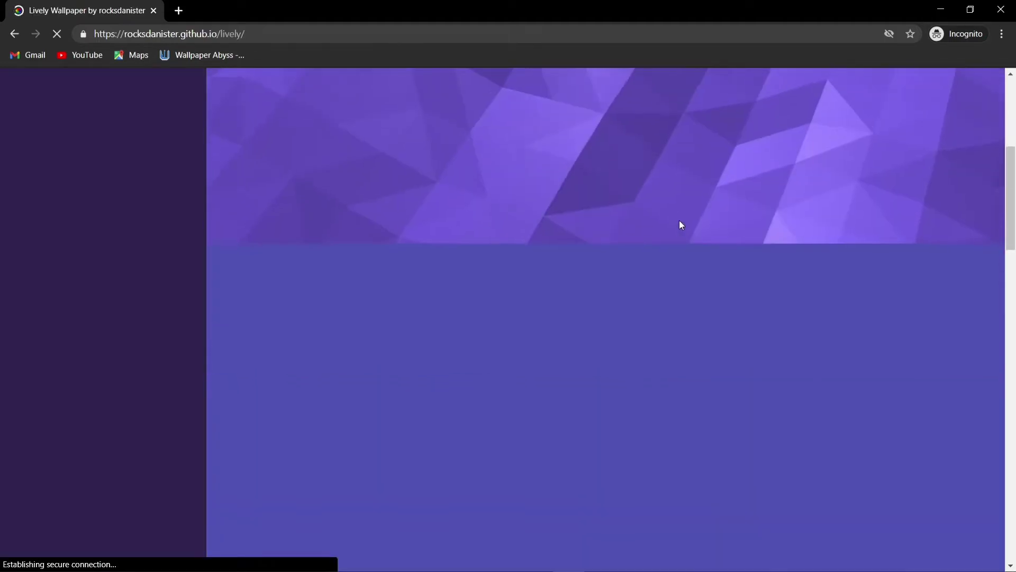
{"action": "scroll", "coordinate": [681, 222], "scroll_direction": "down", "scroll_amount": 10}
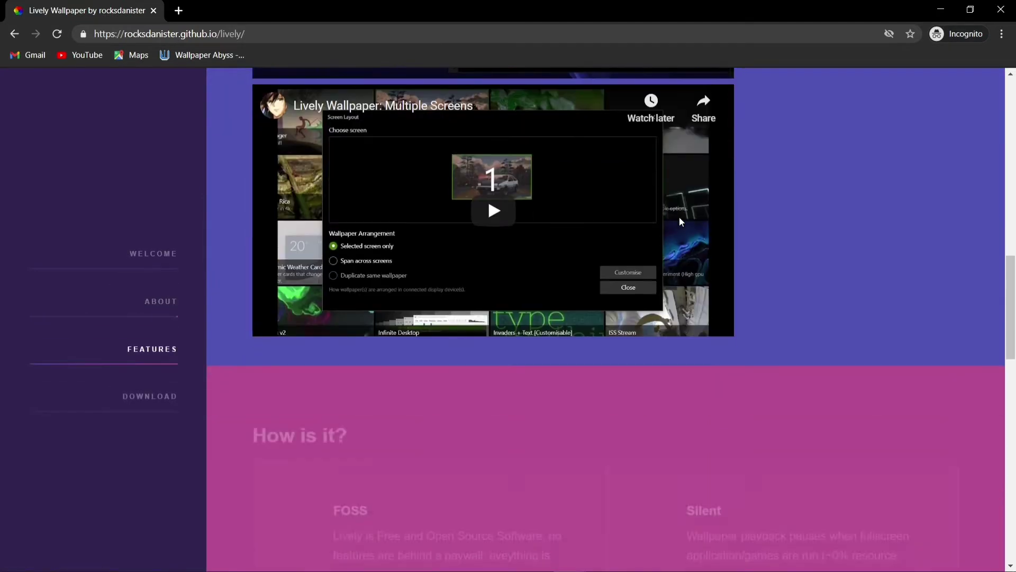
{"action": "scroll", "coordinate": [662, 220], "scroll_direction": "down", "scroll_amount": 10}
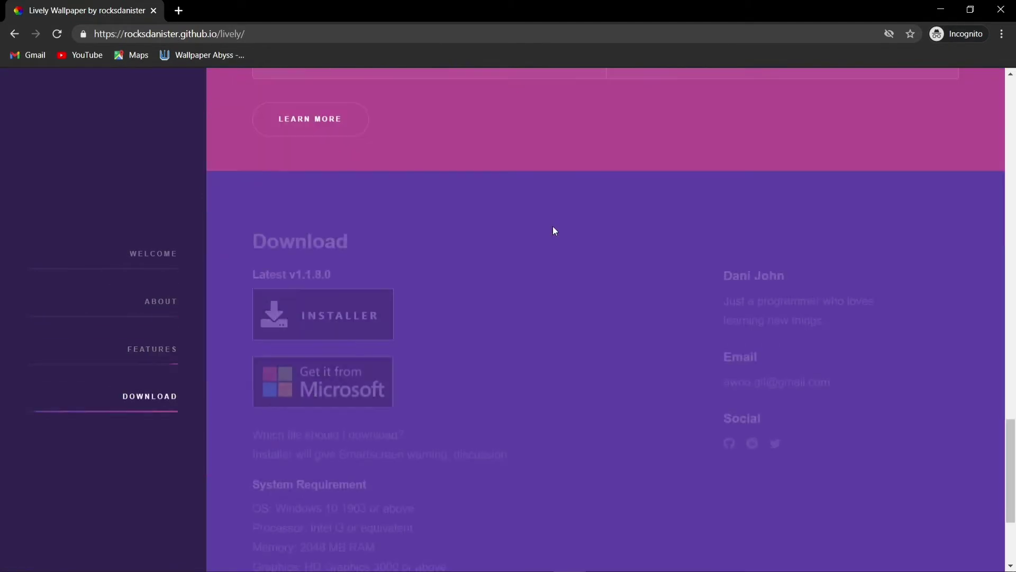
{"action": "scroll", "coordinate": [553, 216], "scroll_direction": "down", "scroll_amount": 2}
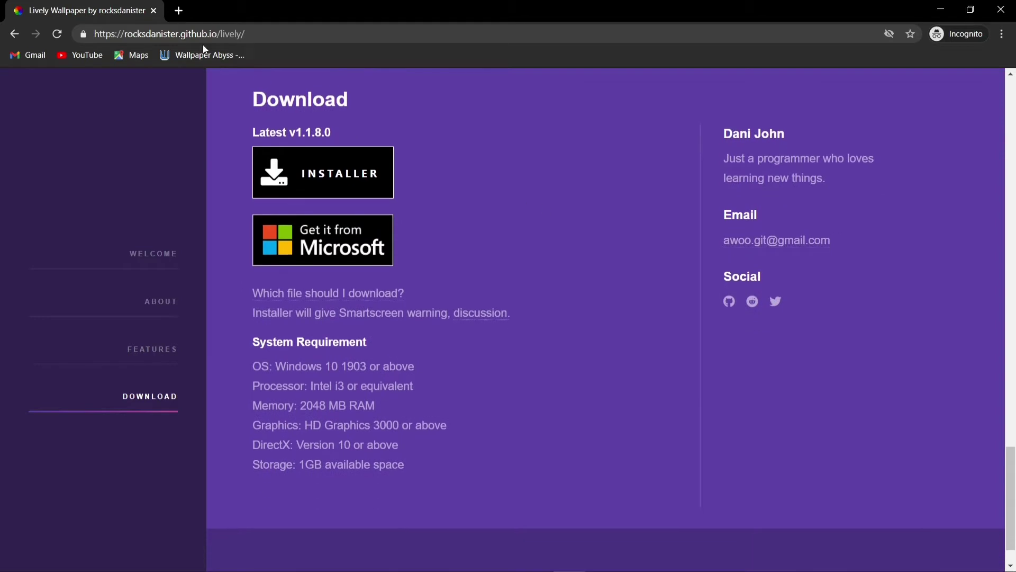
{"action": "left_click", "coordinate": [332, 171]}
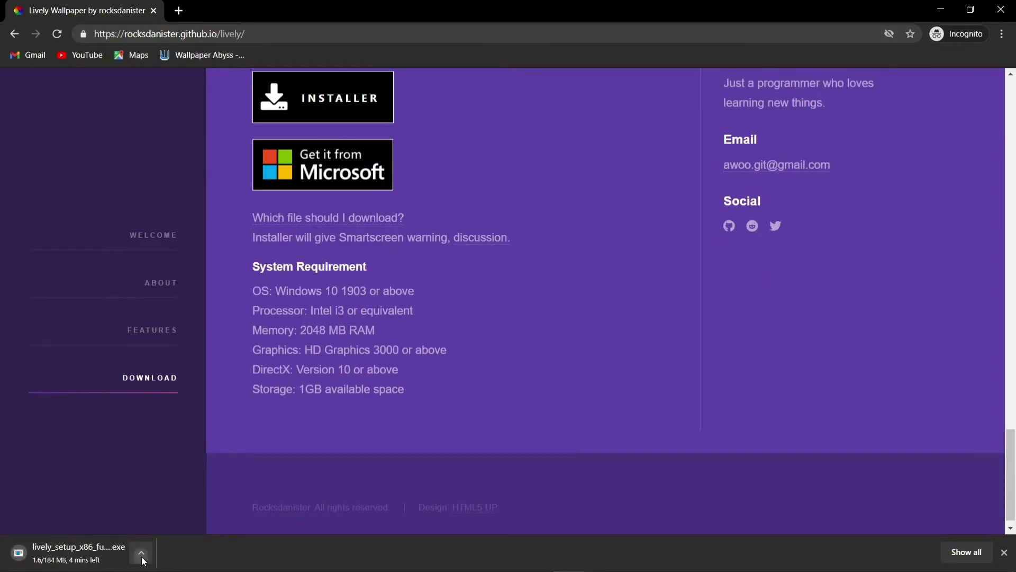
- Start lively_setup_x86_full_v0960 from the Downloads folder, then cancel the setup and close the folder
{"action": "left_click", "coordinate": [141, 553]}
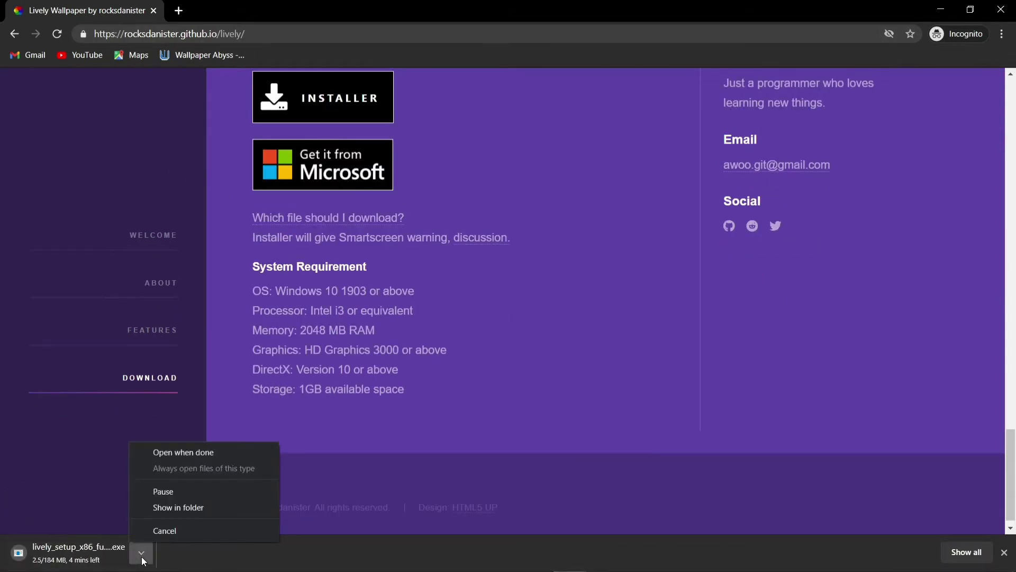
{"action": "left_click", "coordinate": [197, 504]}
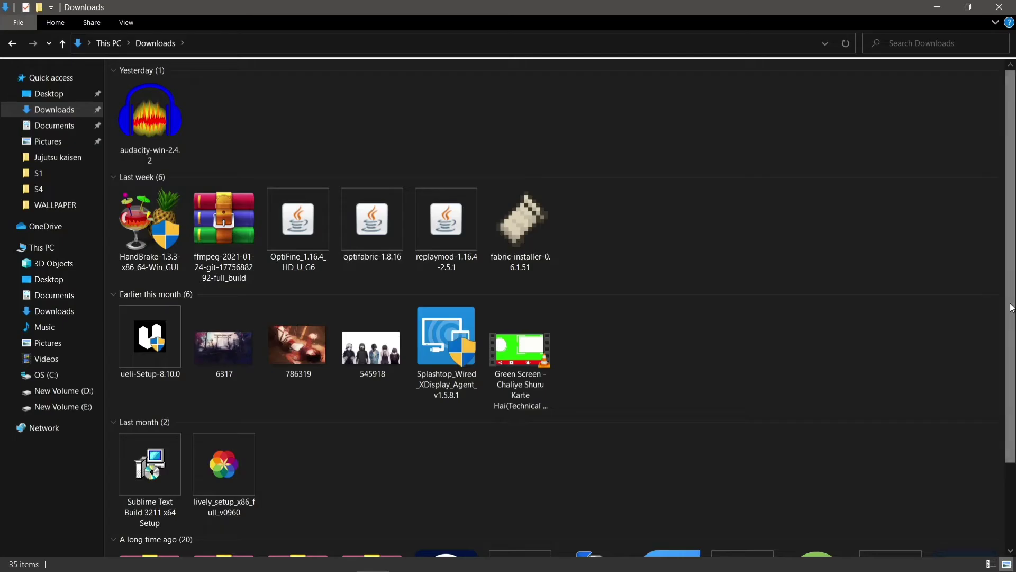
{"action": "scroll", "coordinate": [1011, 365], "scroll_direction": "down", "scroll_amount": 3}
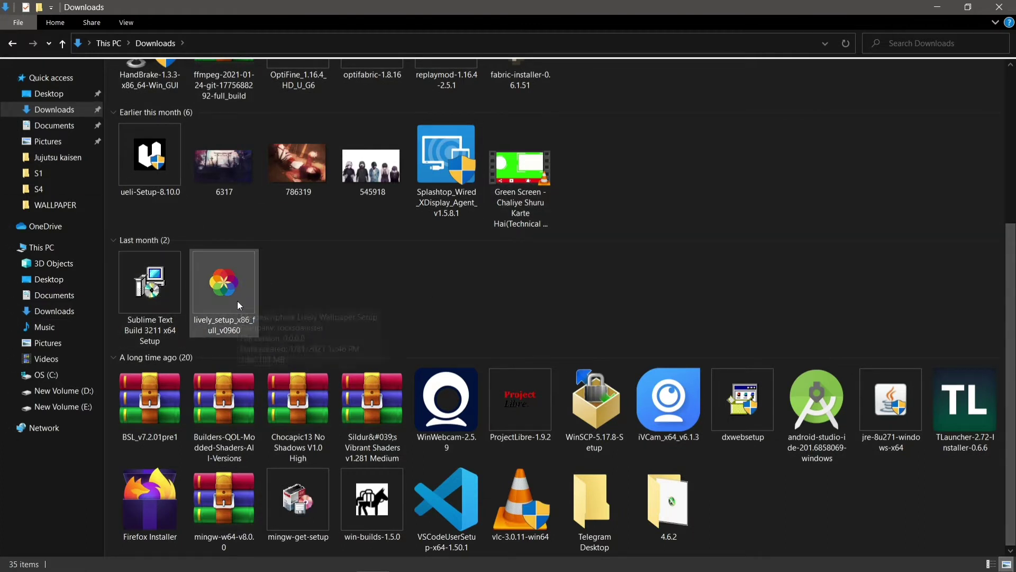
{"action": "left_click", "coordinate": [232, 286]}
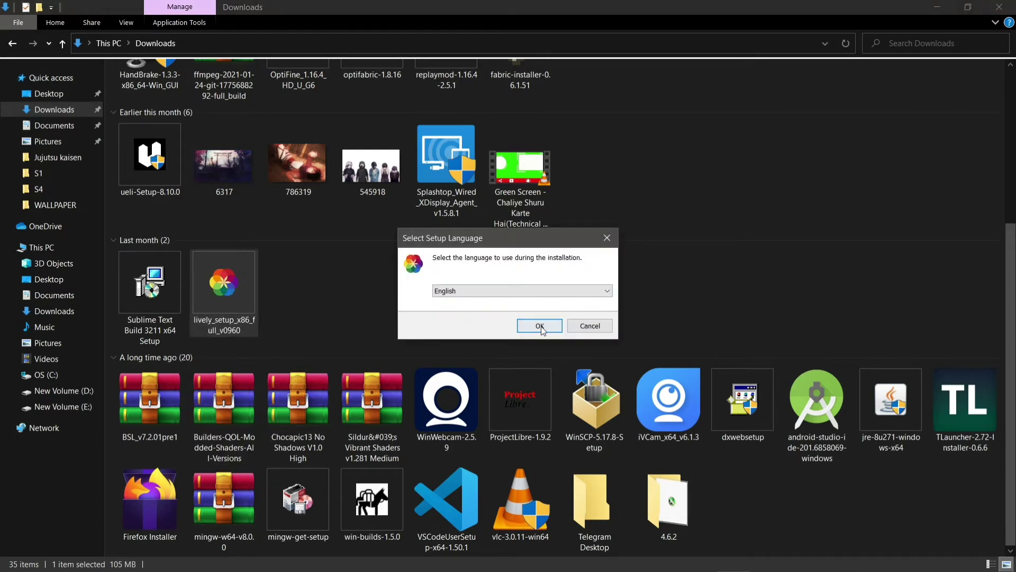
{"action": "left_click", "coordinate": [588, 326]}
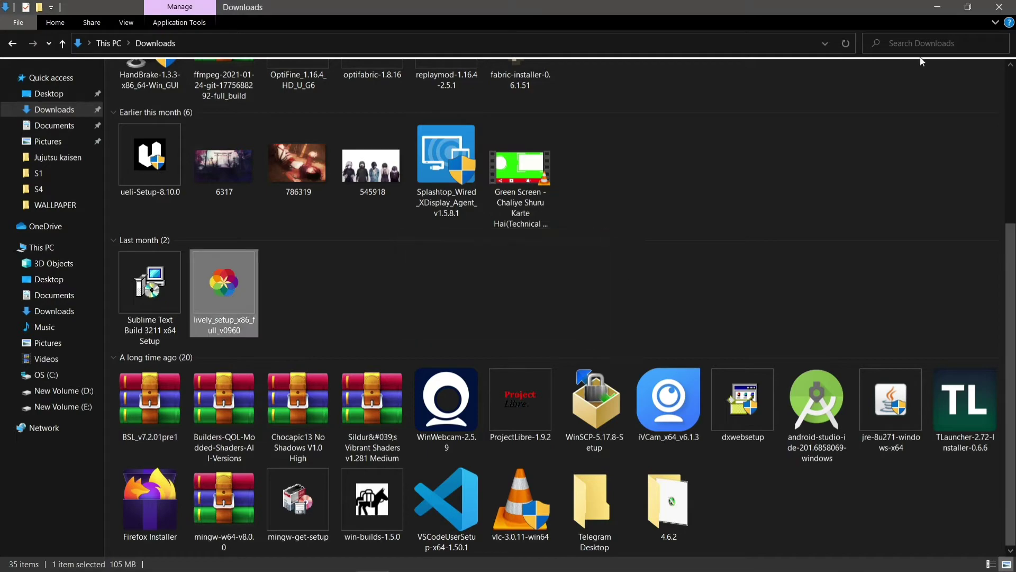
{"action": "left_click", "coordinate": [1008, 4]}
- Turn on the display of desktop icons
{"action": "right_click", "coordinate": [589, 110]}
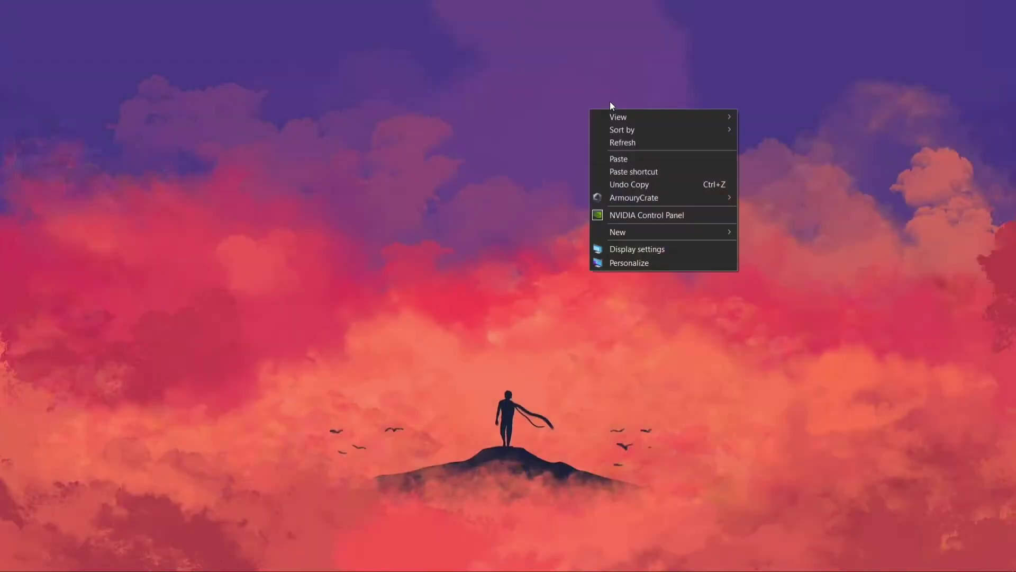
{"action": "mouse_move", "coordinate": [710, 113]}
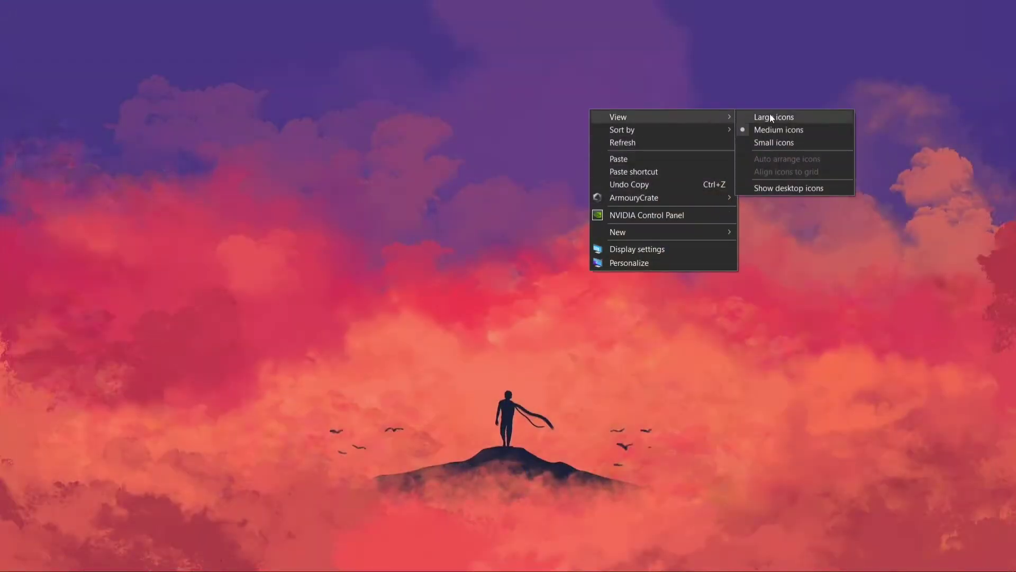
{"action": "left_click", "coordinate": [773, 186]}
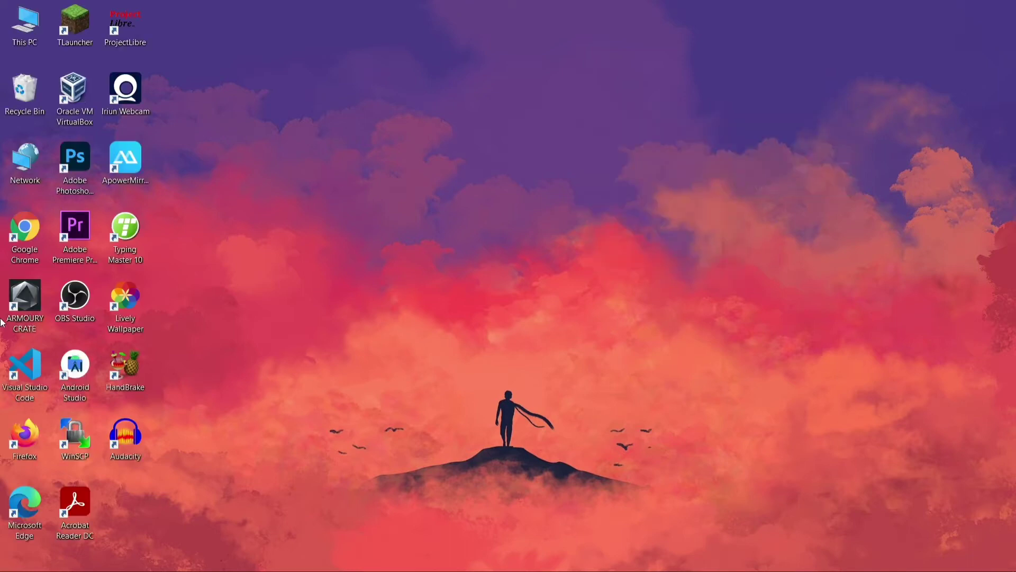
- Launch Lively Wallpaper from its desktop shortcut
{"action": "left_click_drag", "start_coordinate": [143, 304], "coordinate": [292, 278]}
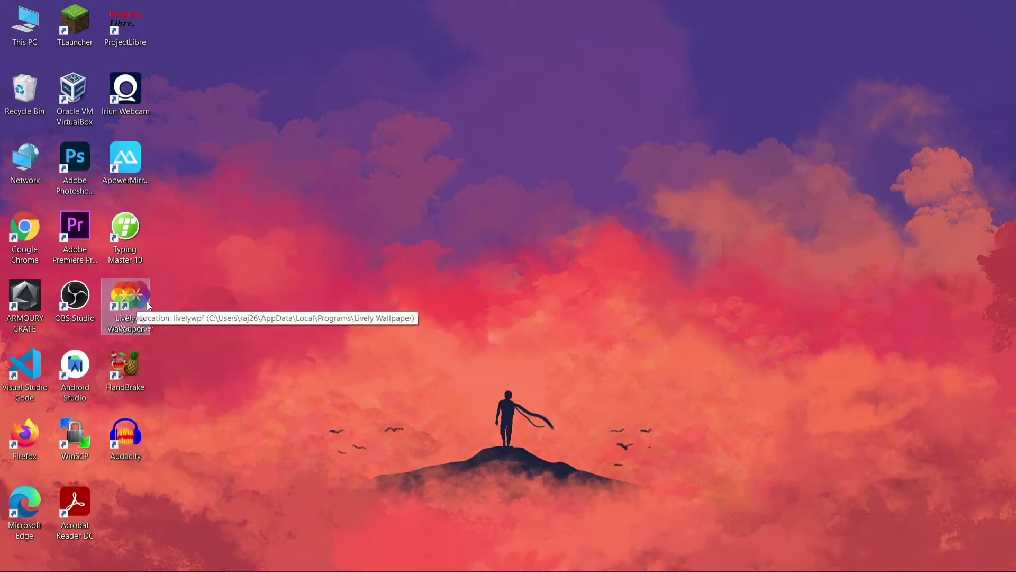
{"action": "left_click_drag", "start_coordinate": [147, 301], "coordinate": [145, 303]}
{"action": "left_click", "coordinate": [185, 253]}
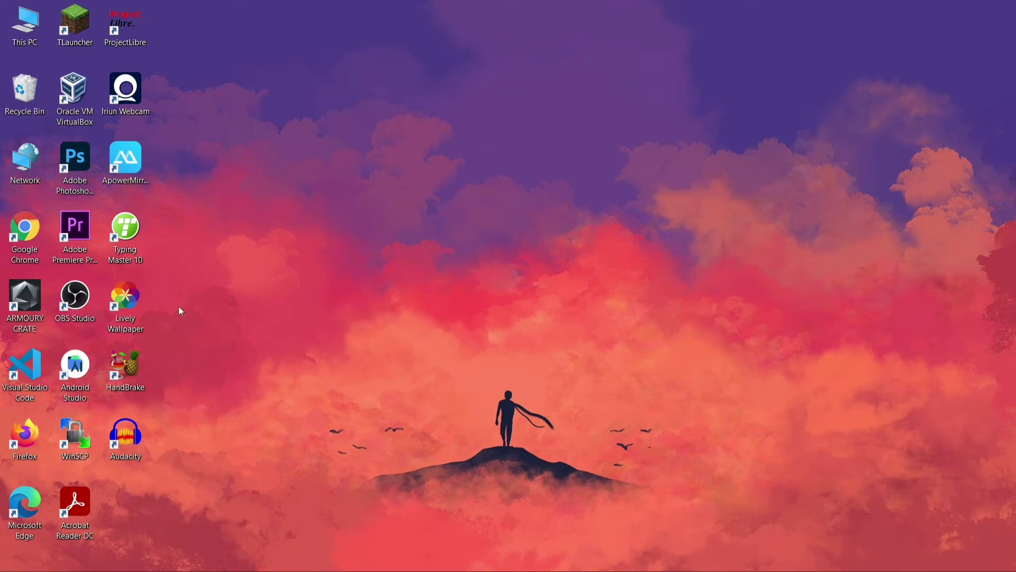
{"action": "double_click", "coordinate": [126, 299]}
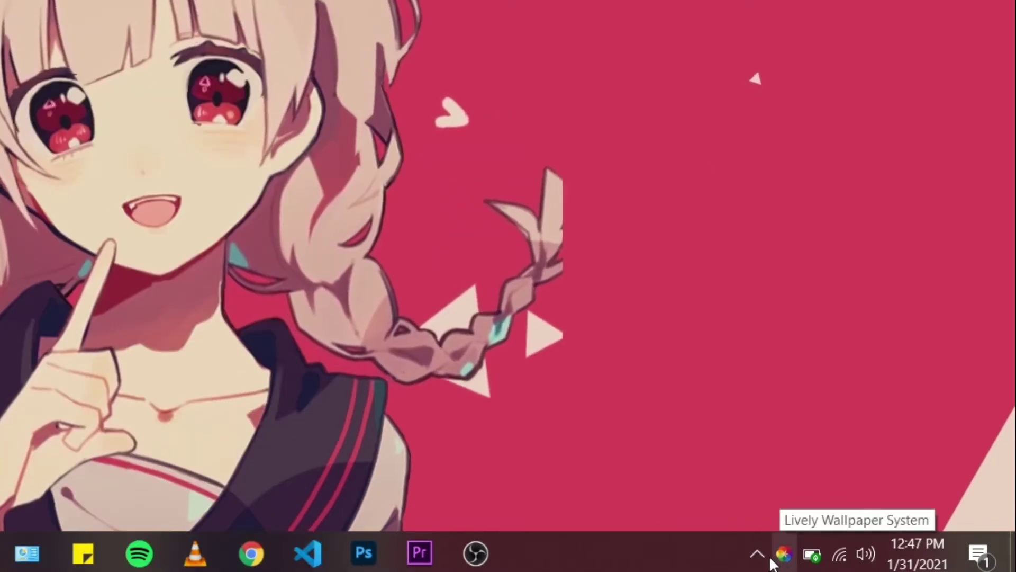
- Move the Lively Wallpaper System icon into the hidden notification icons and open Lively's main window from it
{"action": "left_click_drag", "start_coordinate": [773, 562], "coordinate": [771, 470]}
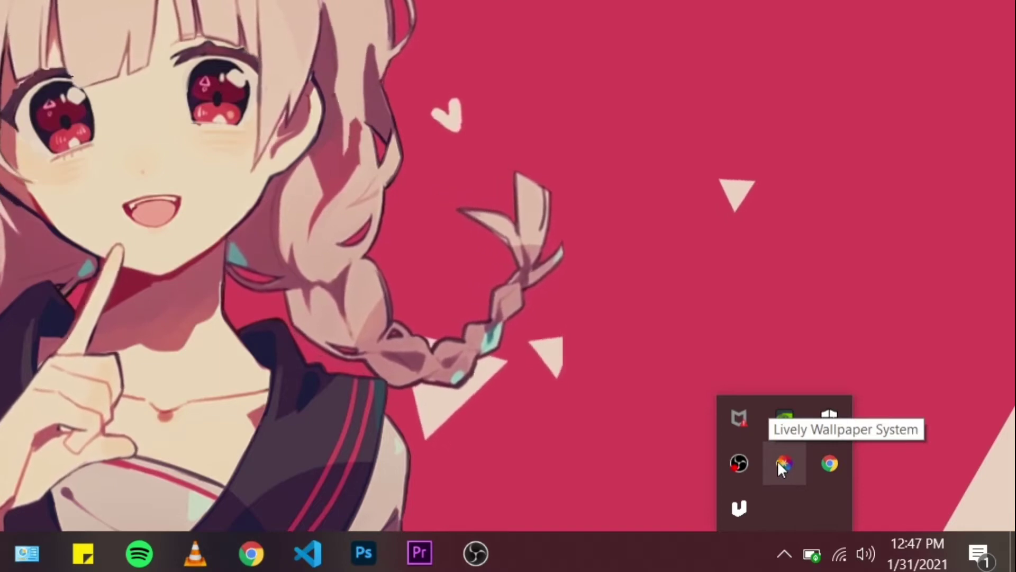
{"action": "right_click", "coordinate": [778, 461]}
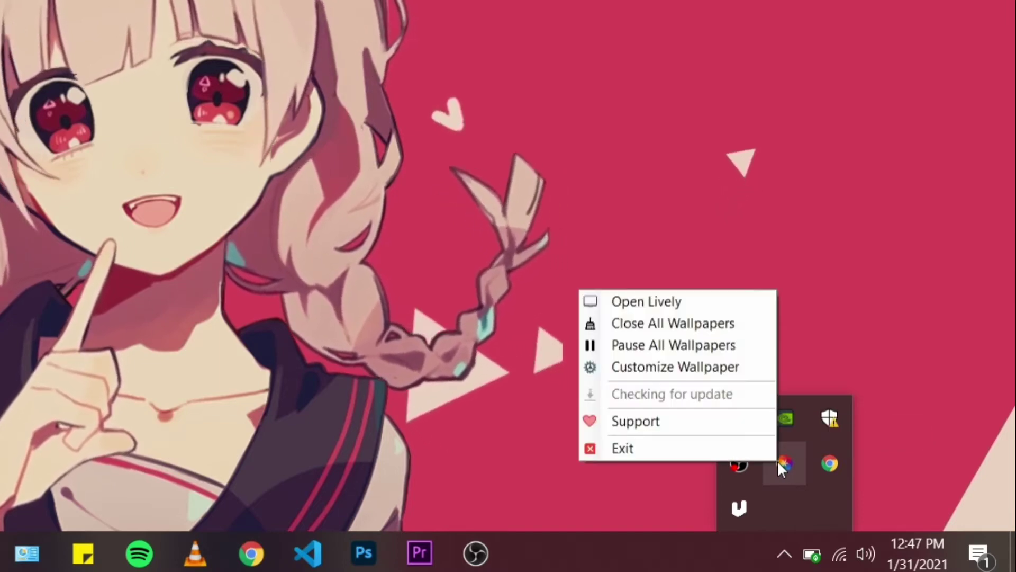
{"action": "left_click", "coordinate": [655, 309]}
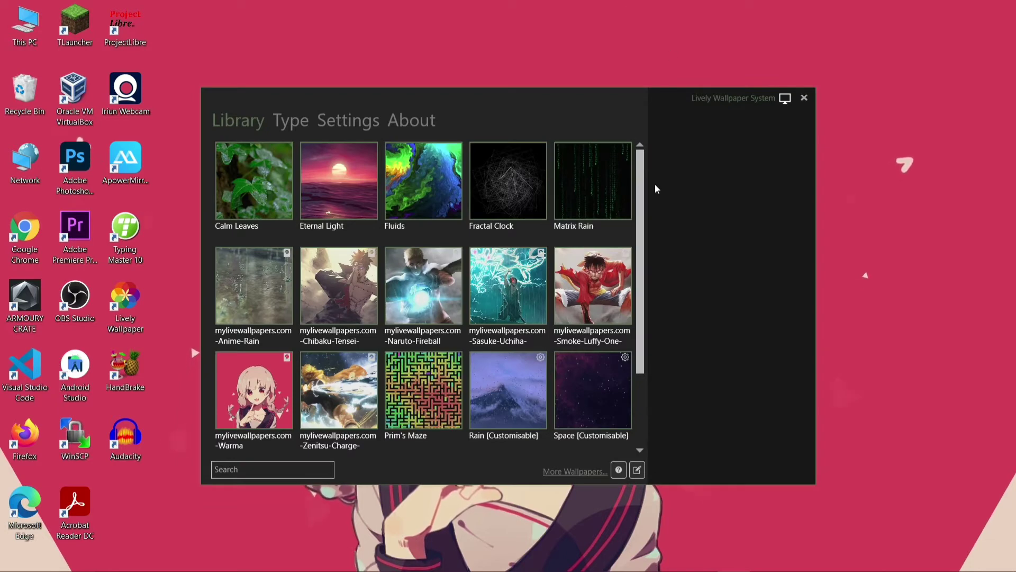
- Look through Lively's wallpaper library, the loadable wallpaper types and the application settings
{"action": "left_click_drag", "start_coordinate": [642, 185], "coordinate": [632, 165]}
{"action": "scroll", "coordinate": [630, 166], "scroll_direction": "down", "scroll_amount": 5}
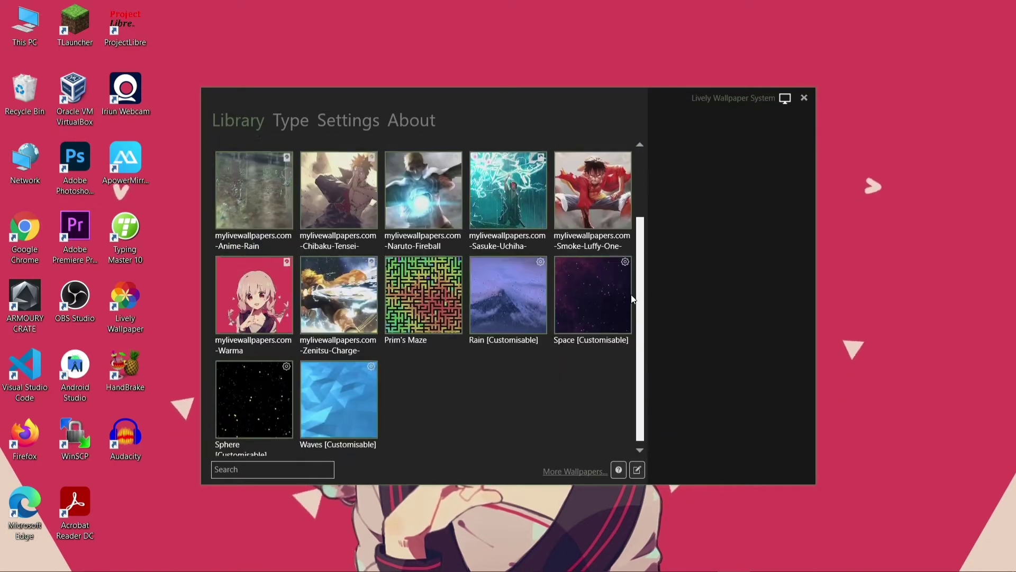
{"action": "scroll", "coordinate": [630, 166], "scroll_direction": "up", "scroll_amount": 6}
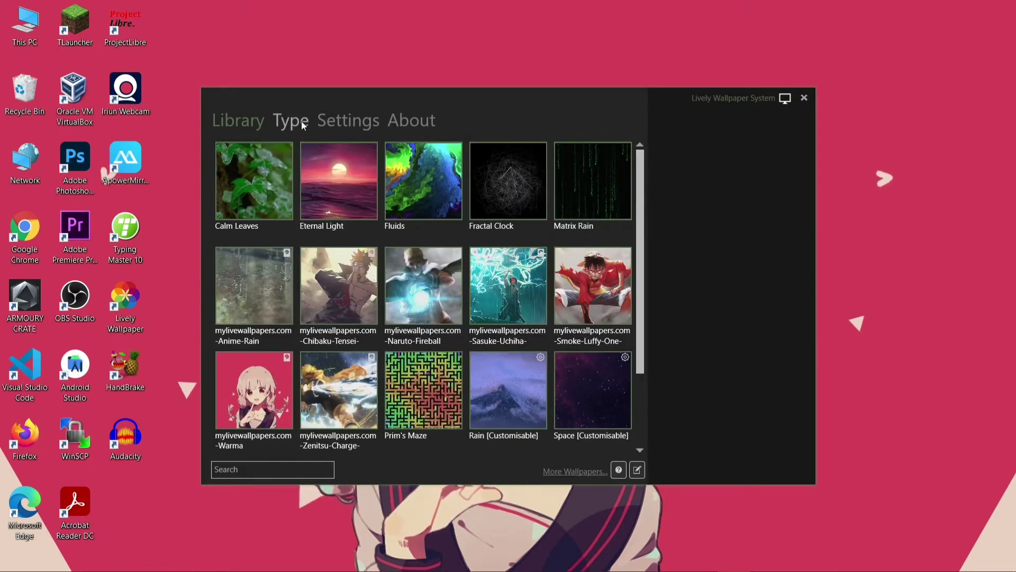
{"action": "left_click", "coordinate": [302, 121]}
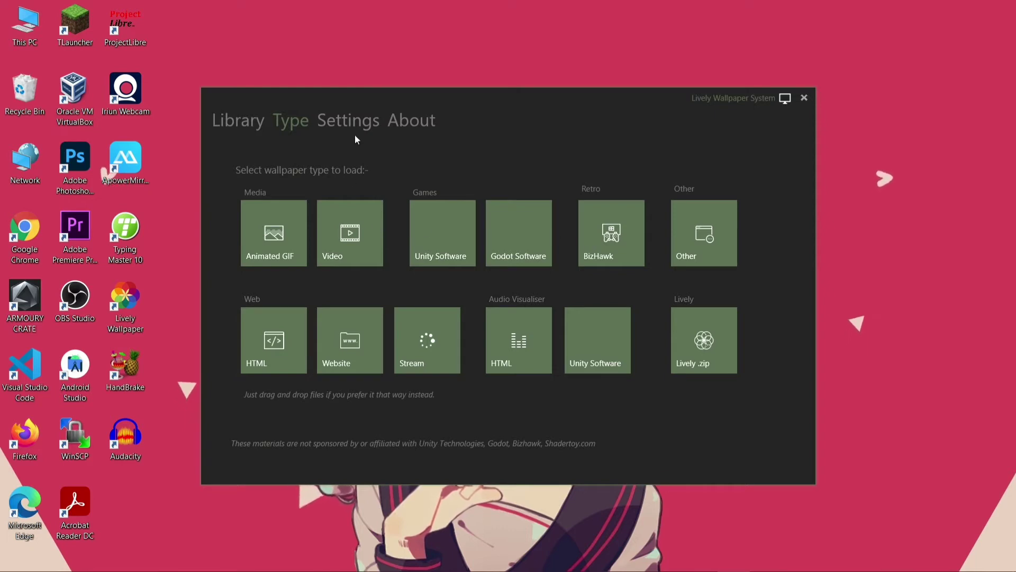
{"action": "left_click", "coordinate": [359, 121]}
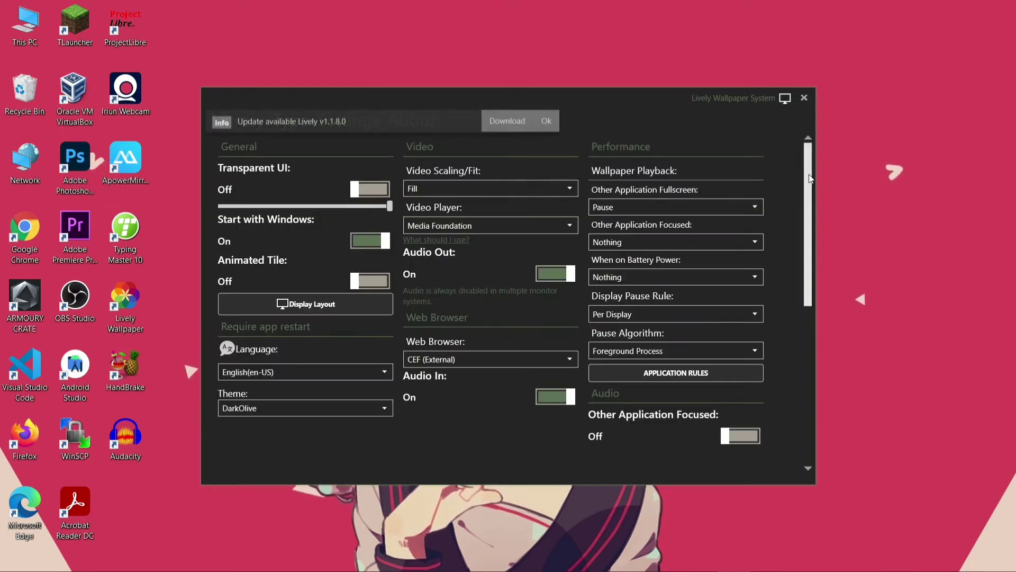
{"action": "scroll", "coordinate": [816, 202], "scroll_direction": "down", "scroll_amount": 2}
{"action": "scroll", "coordinate": [816, 202], "scroll_direction": "up", "scroll_amount": 2}
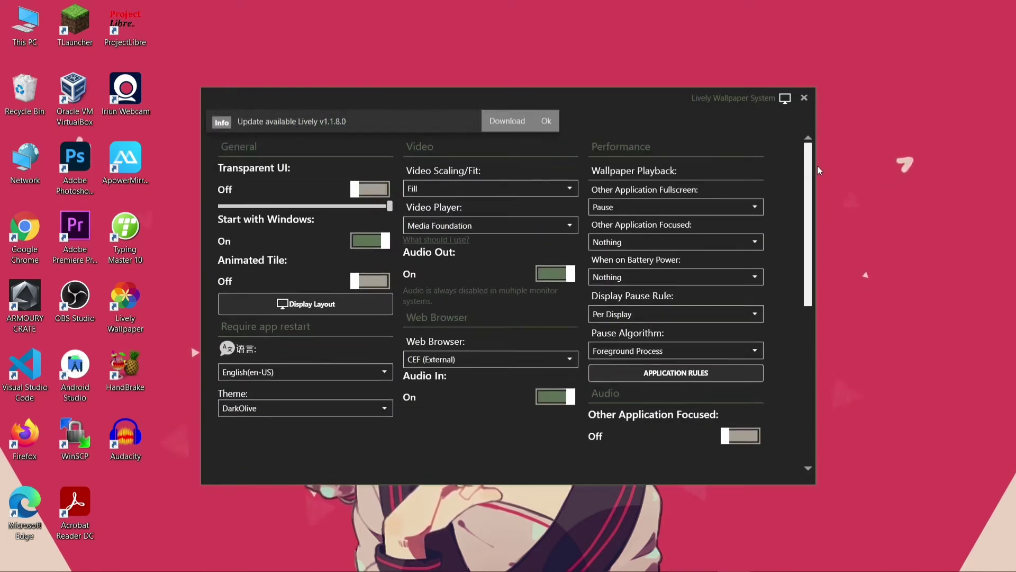
{"action": "left_click_drag", "start_coordinate": [817, 166], "coordinate": [817, 144]}
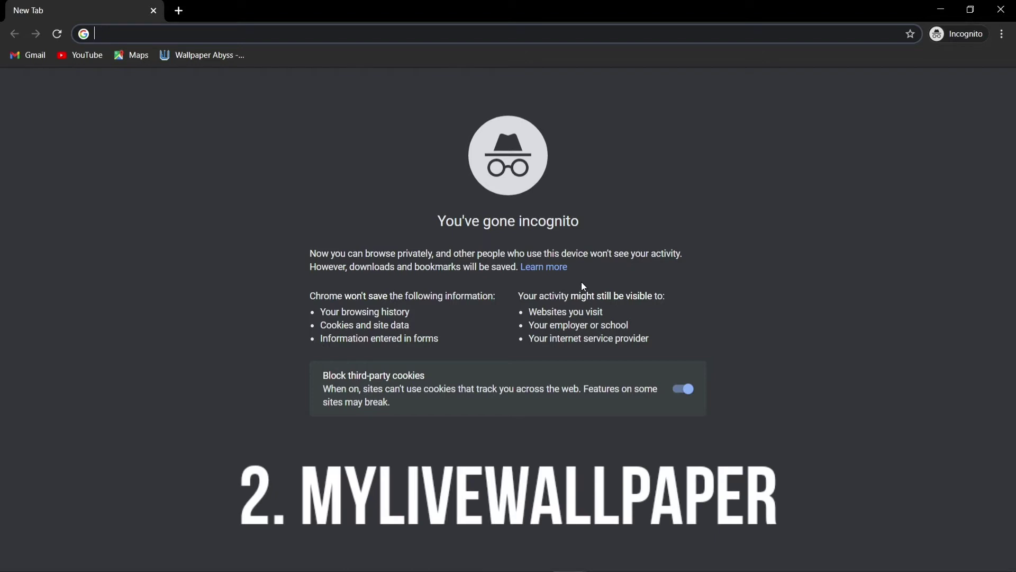
- Search the web for "mylivewallpapers" in the browser and open the MyLiveWallpapers.com home page
{"action": "left_click", "coordinate": [608, 35]}
{"action": "type", "text": "mylivewallpapers.com"}
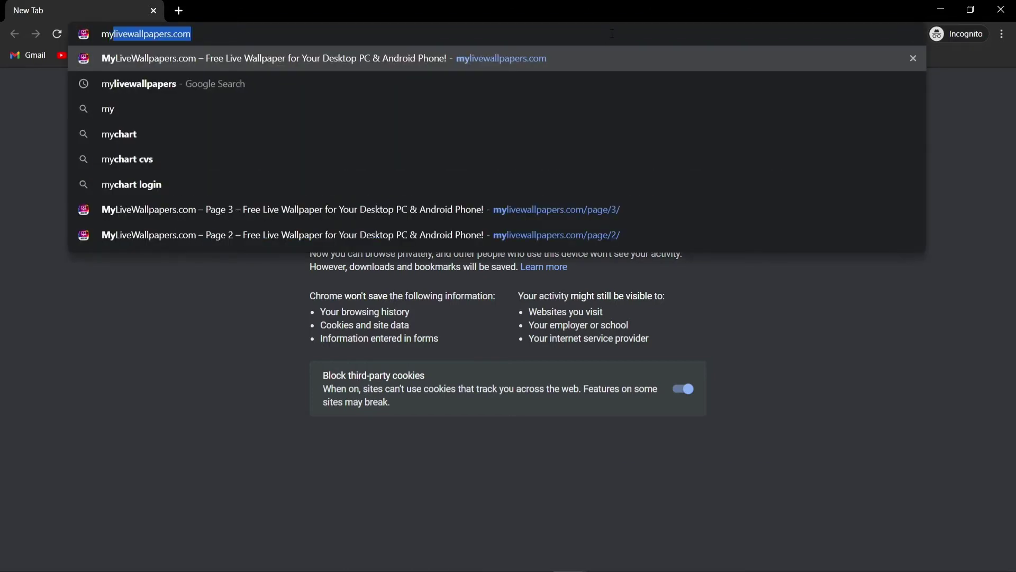
{"action": "left_click", "coordinate": [288, 85]}
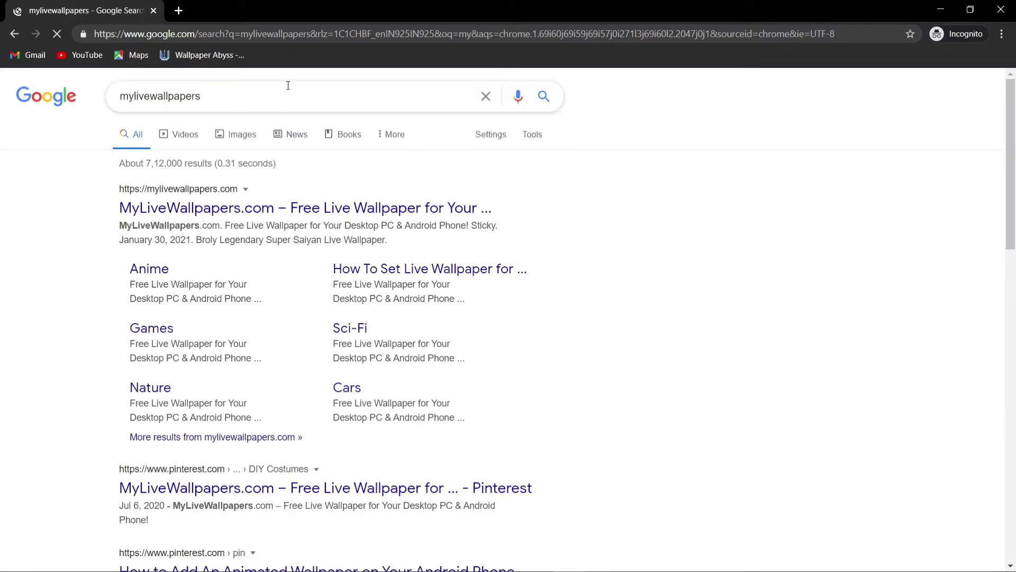
{"action": "left_click", "coordinate": [241, 208]}
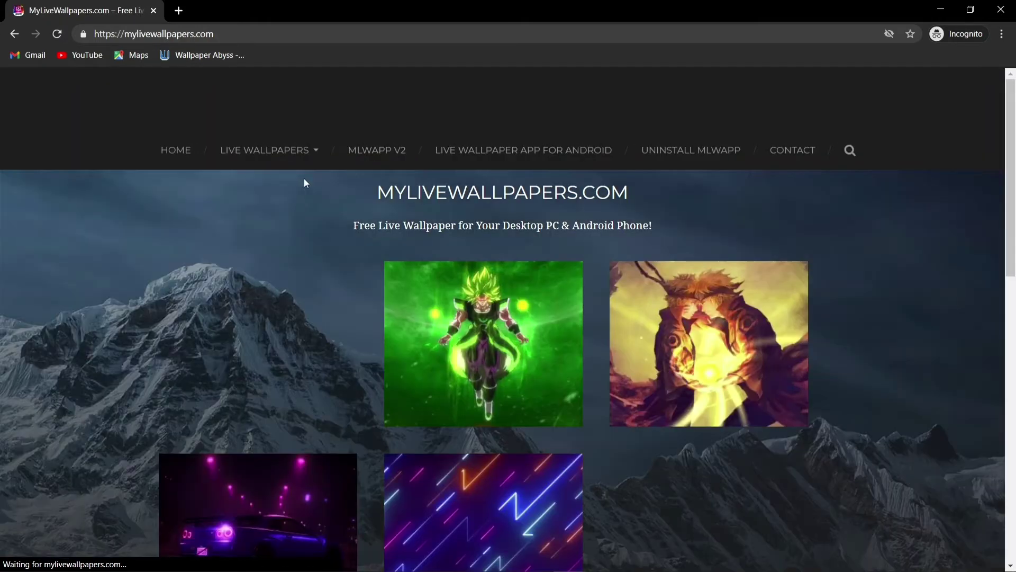
- Look through the live wallpapers on the home page and open the guide to setting desktop wallpapers using MLWapp
{"action": "scroll", "coordinate": [599, 285], "scroll_direction": "down", "scroll_amount": 6}
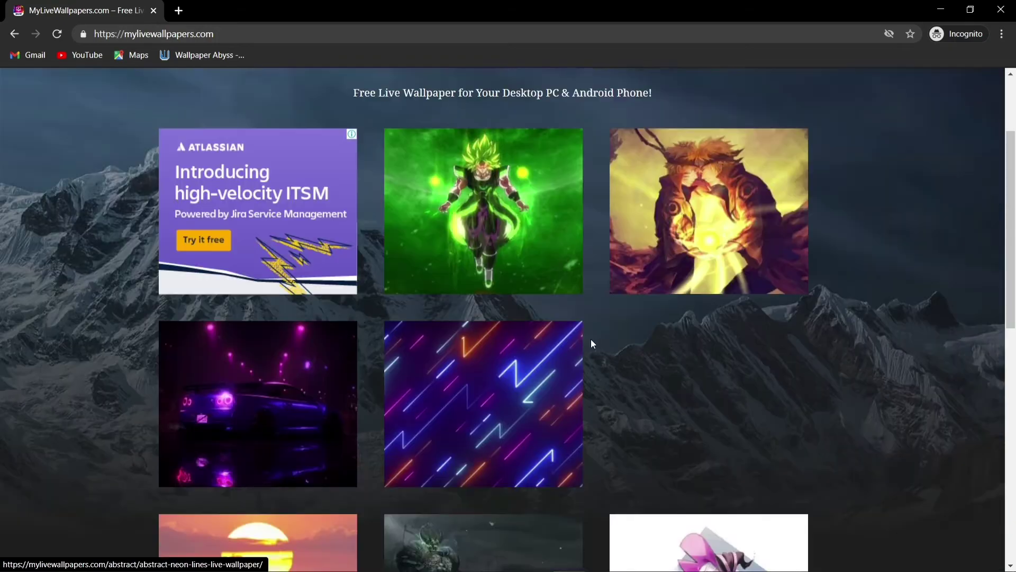
{"action": "scroll", "coordinate": [621, 341], "scroll_direction": "down", "scroll_amount": 4}
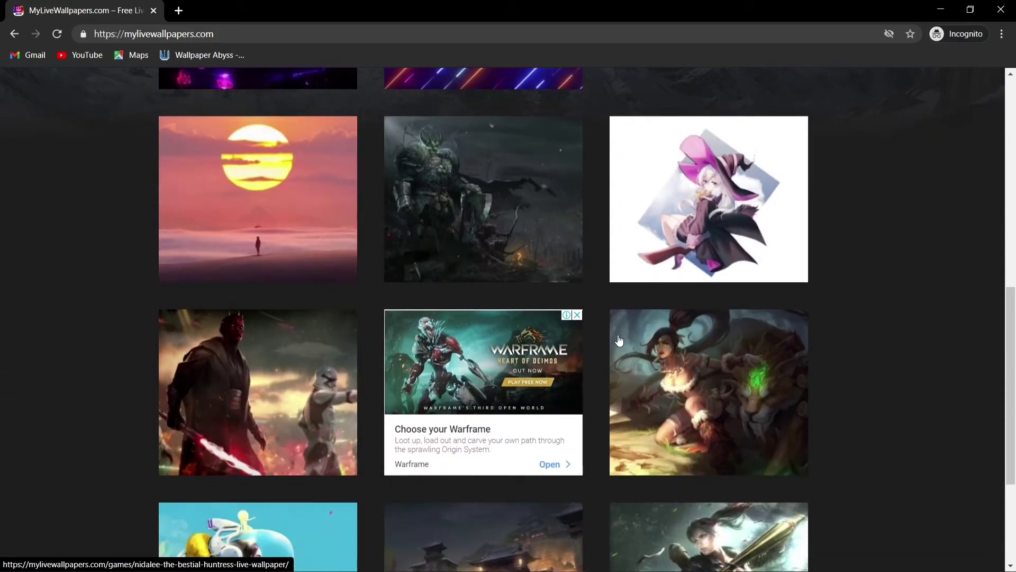
{"action": "scroll", "coordinate": [612, 339], "scroll_direction": "down", "scroll_amount": 4}
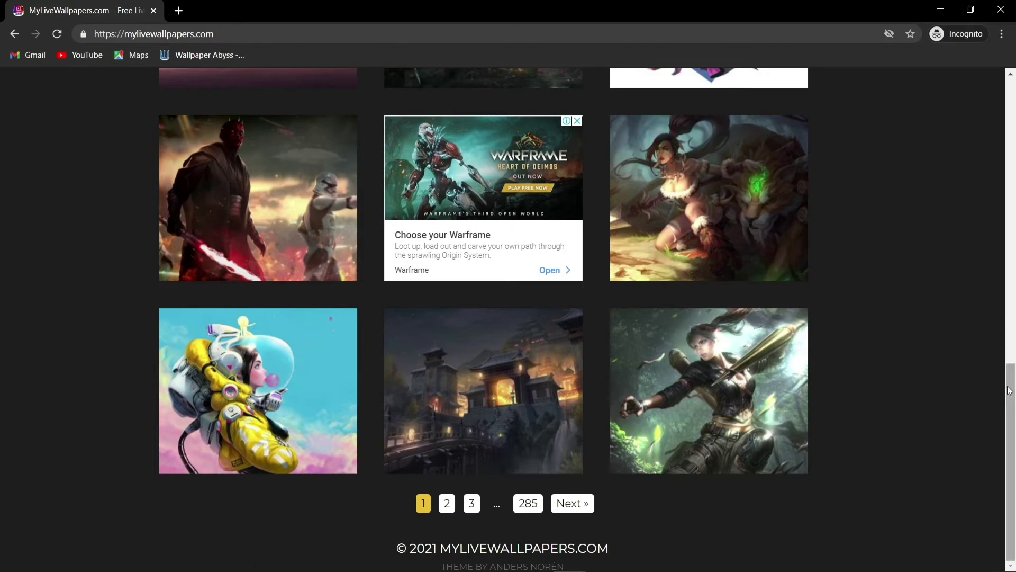
{"action": "left_click_drag", "start_coordinate": [1010, 391], "coordinate": [909, 222]}
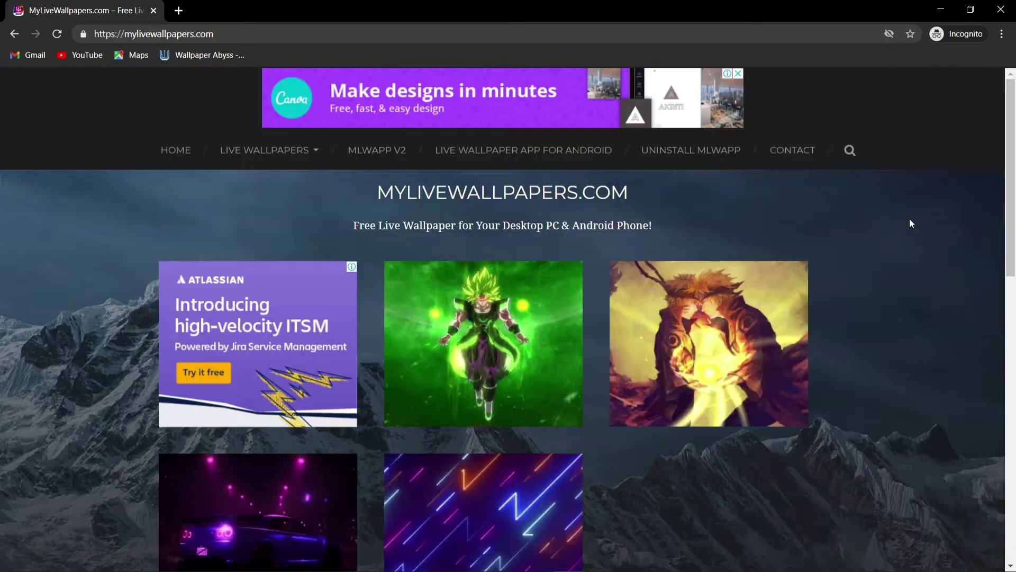
{"action": "left_click_drag", "start_coordinate": [1011, 196], "coordinate": [1002, 134]}
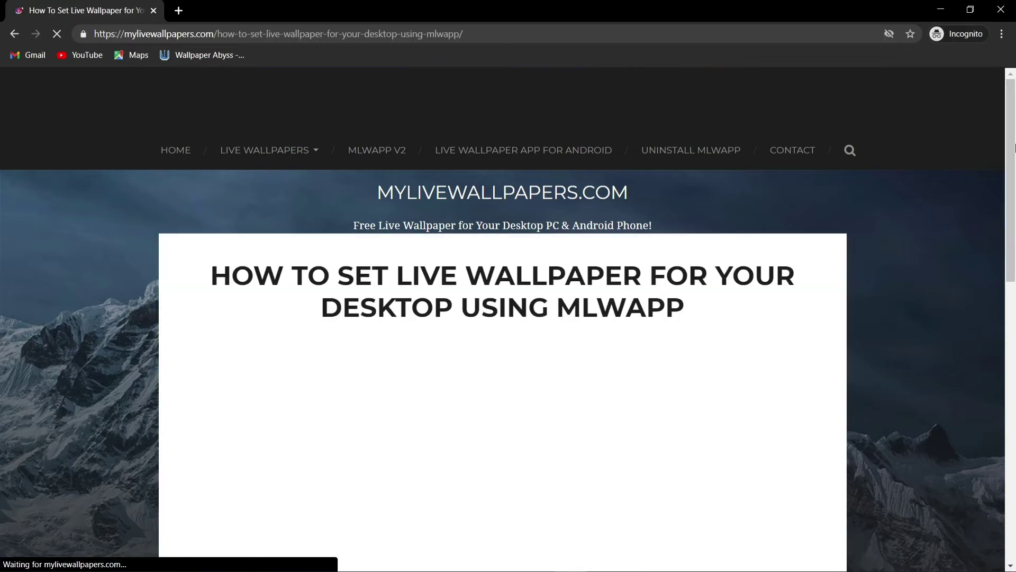
- Start the MLWapp V2.1 download from the guide page and cancel it in the browser's downloads
{"action": "left_click_drag", "start_coordinate": [1011, 154], "coordinate": [1001, 276]}
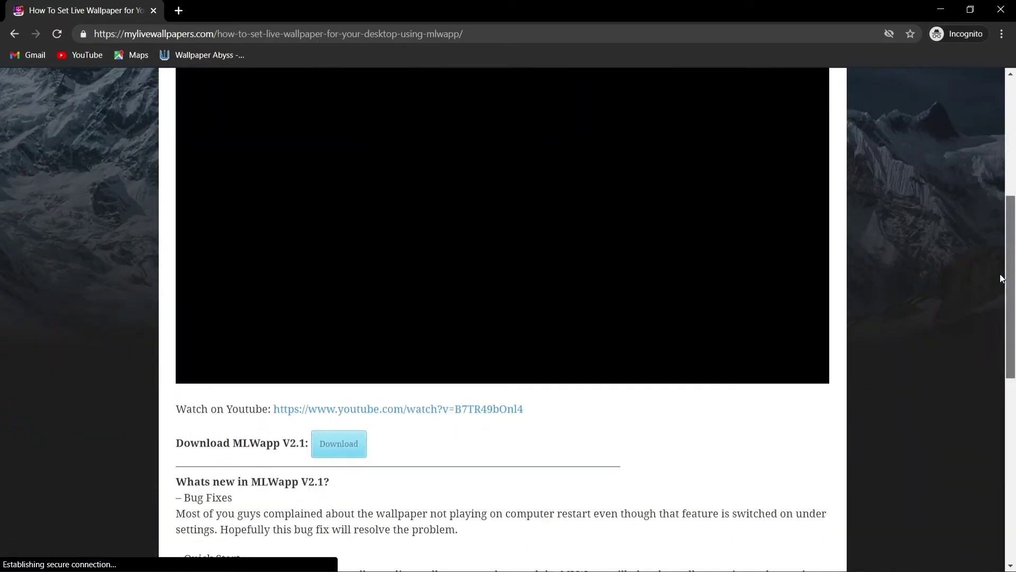
{"action": "left_click", "coordinate": [341, 447]}
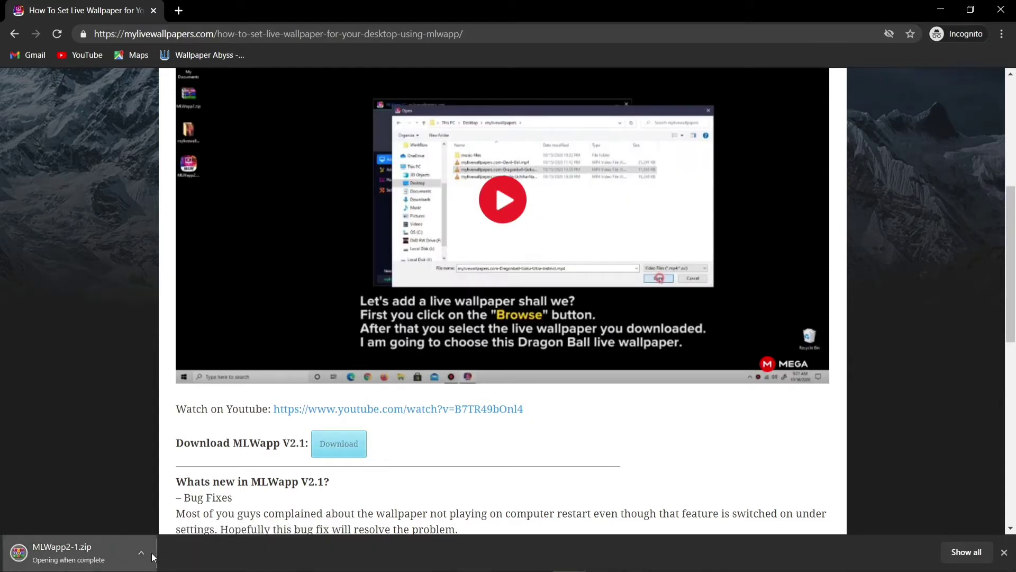
{"action": "left_click", "coordinate": [142, 553]}
{"action": "left_click", "coordinate": [156, 532]}
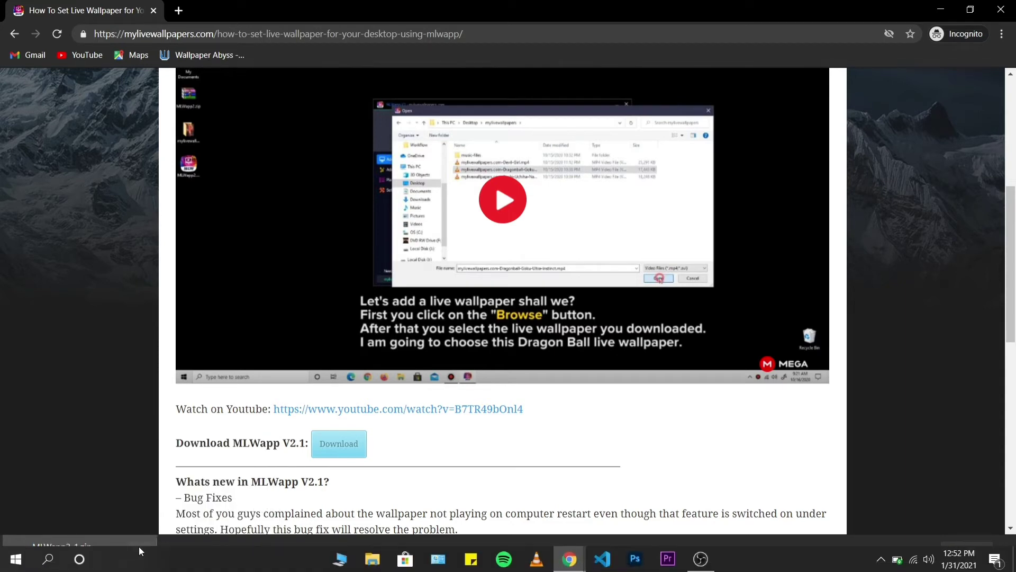
- Switch to File Explorer, open the MLV folder inside WALLPAPER and extract the MLWapp2 archive into that same folder
{"action": "key", "text": "alt+Tab"}
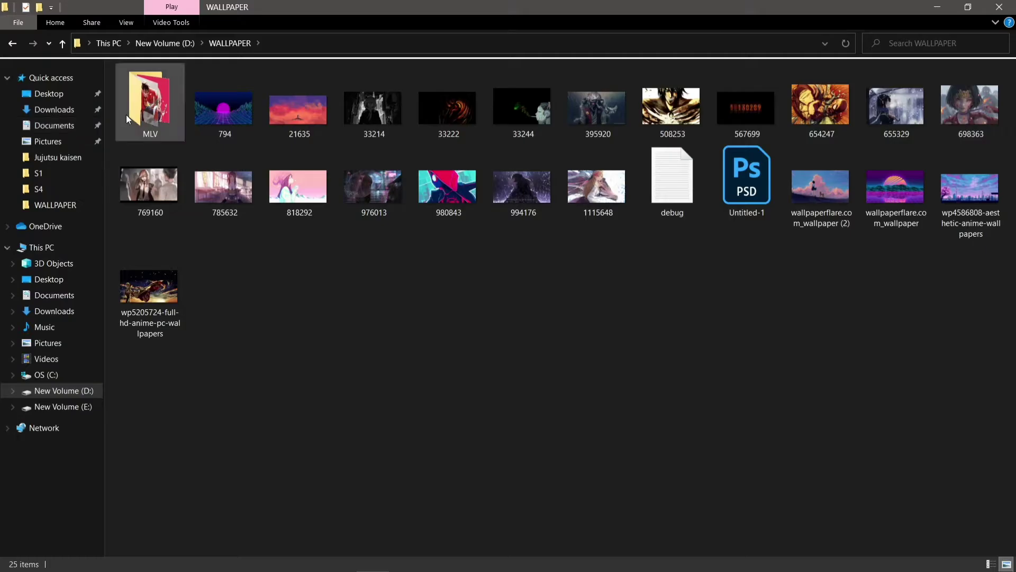
{"action": "double_click", "coordinate": [127, 113]}
{"action": "left_click", "coordinate": [225, 88]}
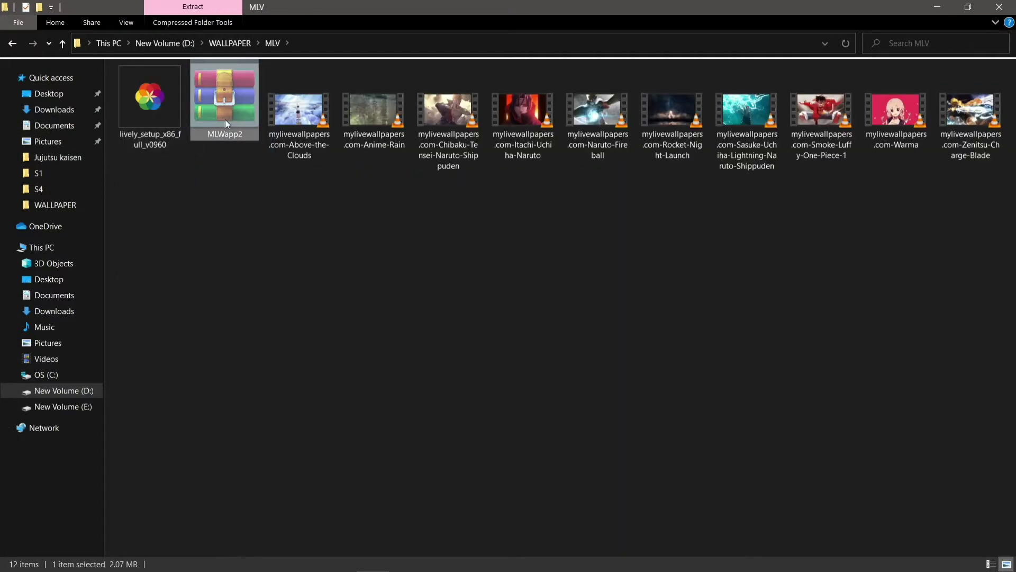
{"action": "left_click_drag", "start_coordinate": [237, 109], "coordinate": [234, 112]}
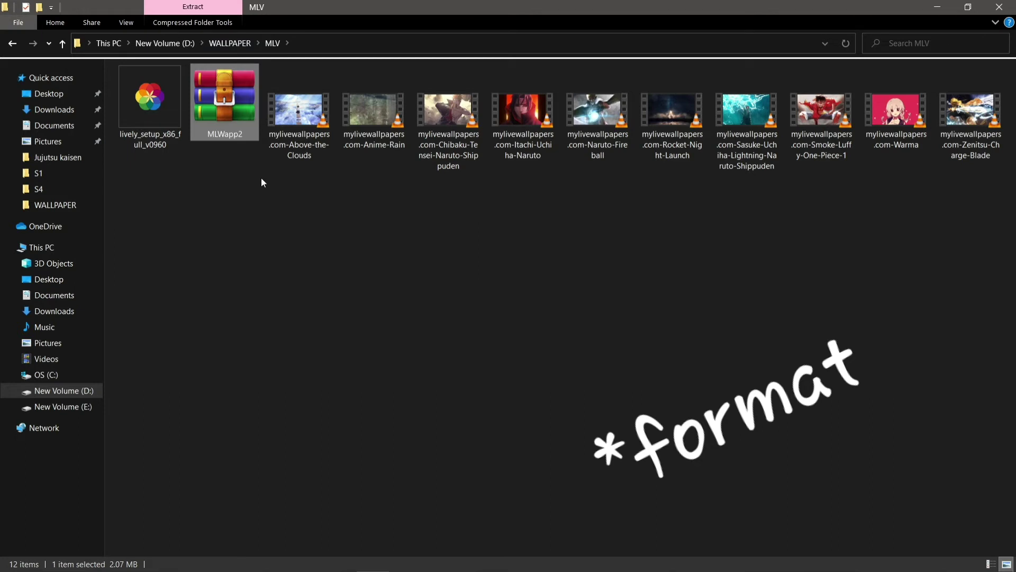
{"action": "left_click", "coordinate": [261, 177]}
{"action": "left_click", "coordinate": [221, 113]}
{"action": "left_click_drag", "start_coordinate": [222, 157], "coordinate": [232, 100]}
{"action": "right_click", "coordinate": [232, 99]}
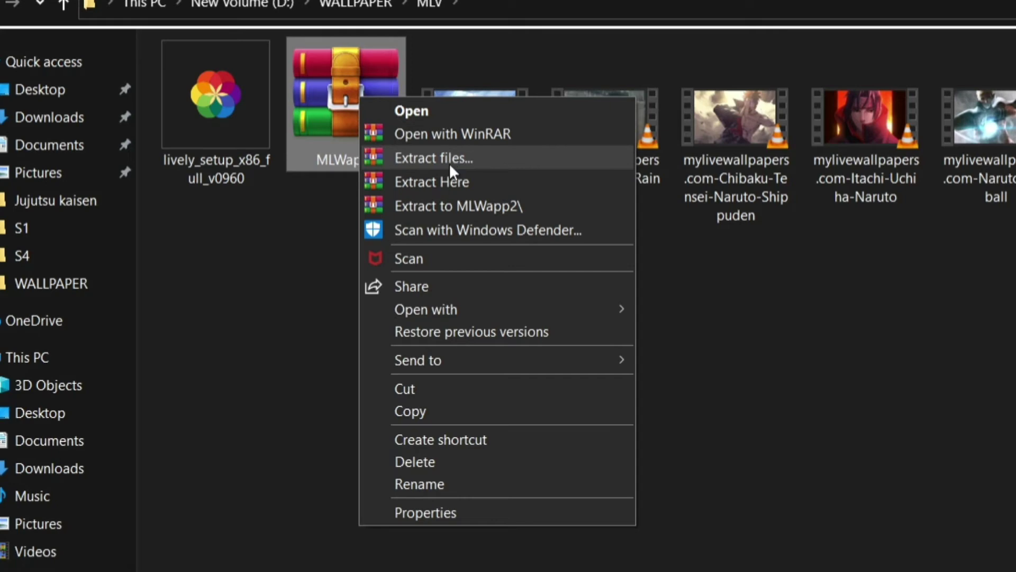
{"action": "left_click", "coordinate": [447, 173]}
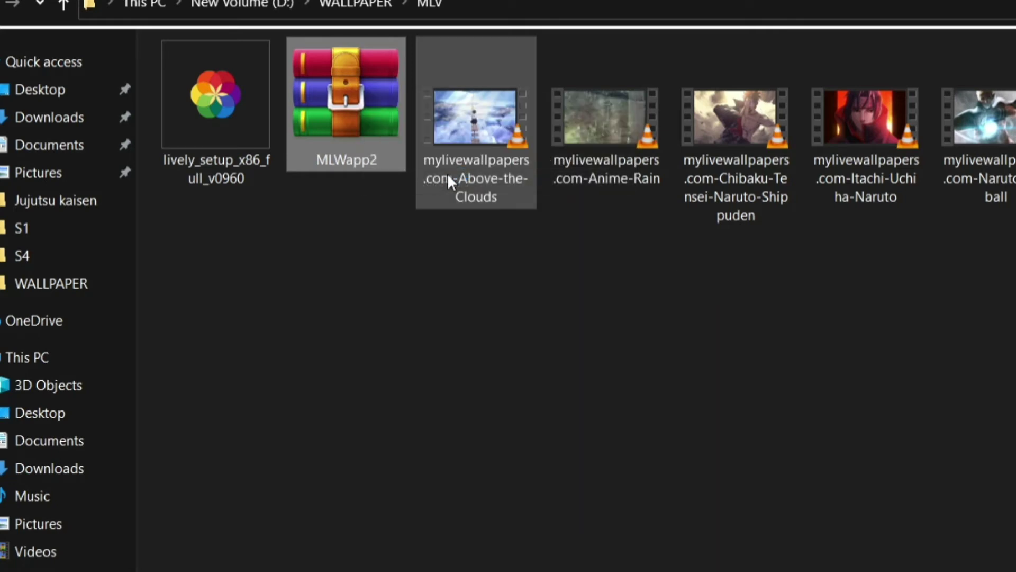
{"action": "left_click", "coordinate": [416, 265]}
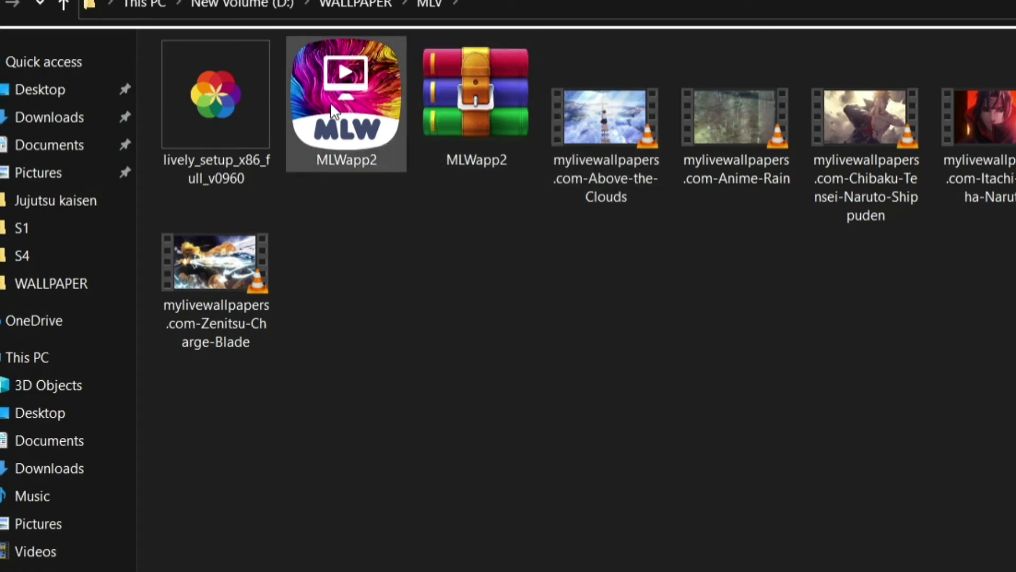
- Launch the extracted MLWapp2 application, look through its music and playlist sections and return to the video section
{"action": "left_click", "coordinate": [333, 101]}
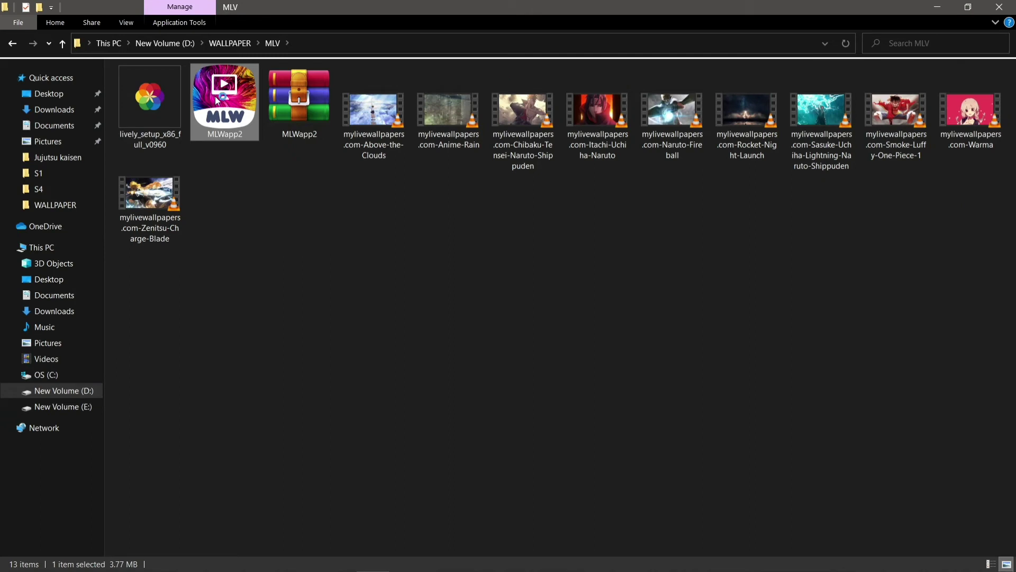
{"action": "double_click", "coordinate": [217, 100]}
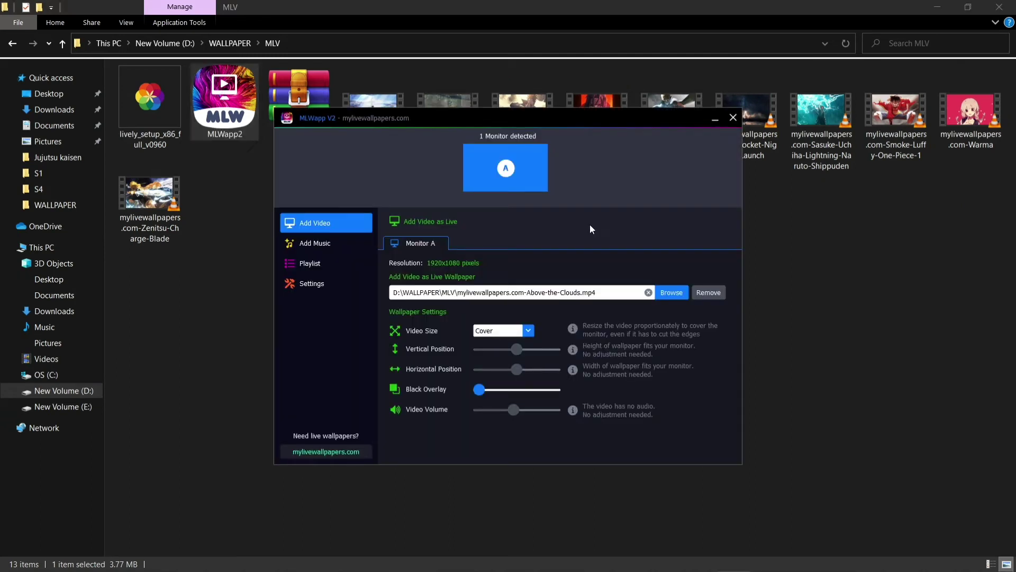
{"action": "left_click", "coordinate": [320, 247]}
{"action": "left_click", "coordinate": [326, 263]}
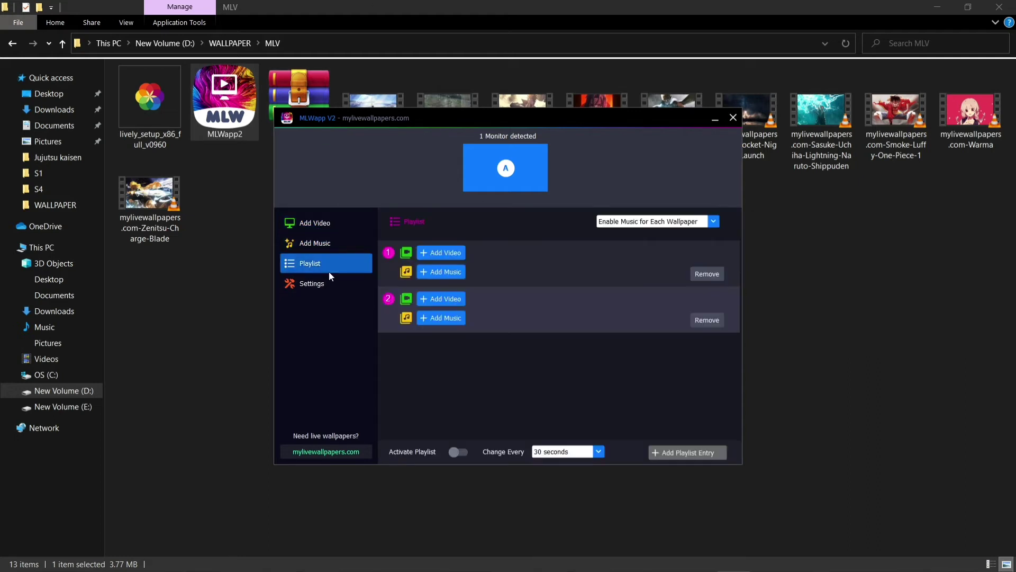
{"action": "left_click", "coordinate": [318, 222]}
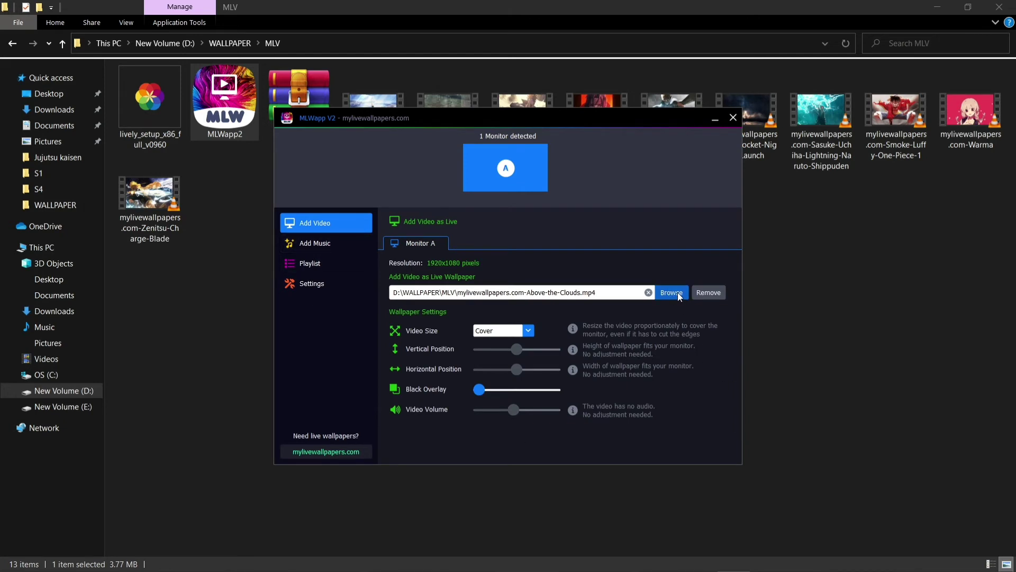
- Load the mylivewallpapers.com-Above-the-Clouds video from the MLV folder as the live wallpaper for Monitor A
{"action": "left_click", "coordinate": [677, 293]}
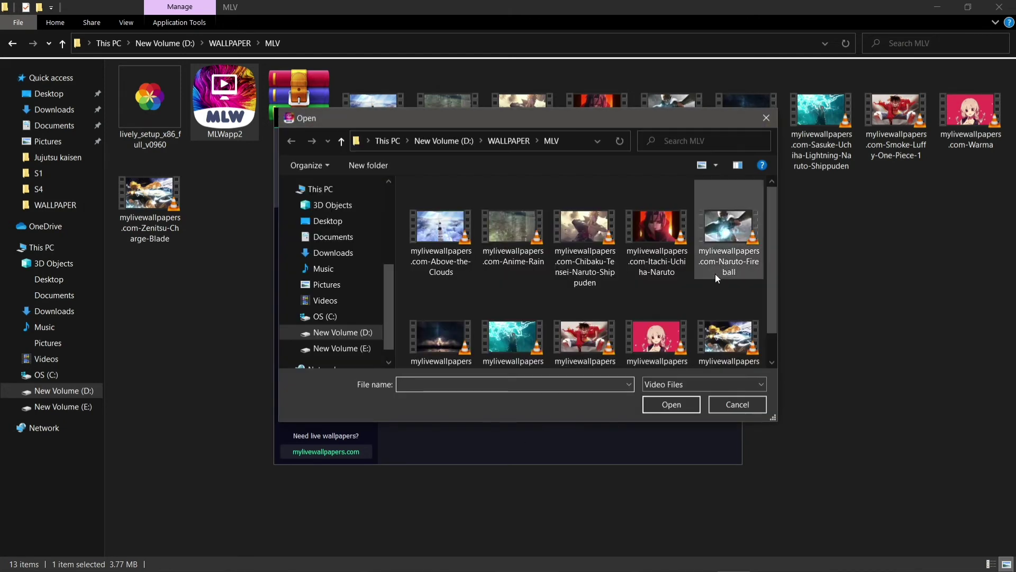
{"action": "left_click_drag", "start_coordinate": [771, 233], "coordinate": [770, 256]}
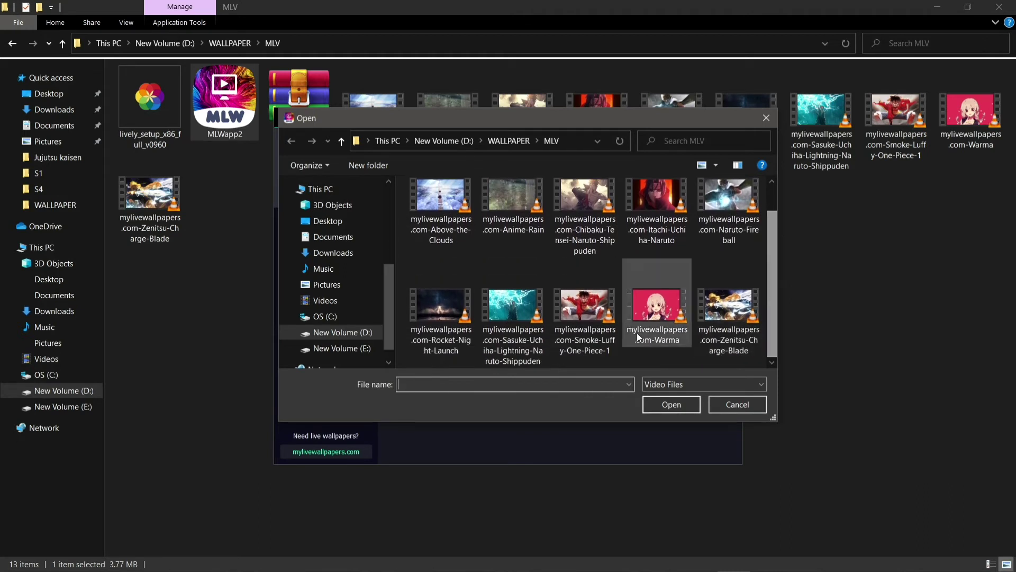
{"action": "left_click", "coordinate": [466, 208]}
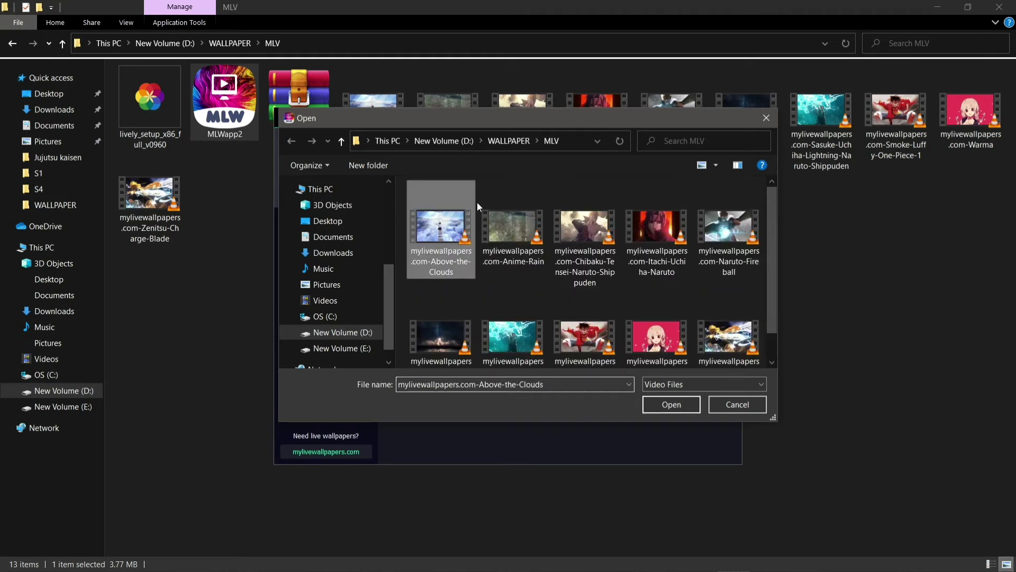
{"action": "left_click", "coordinate": [683, 408]}
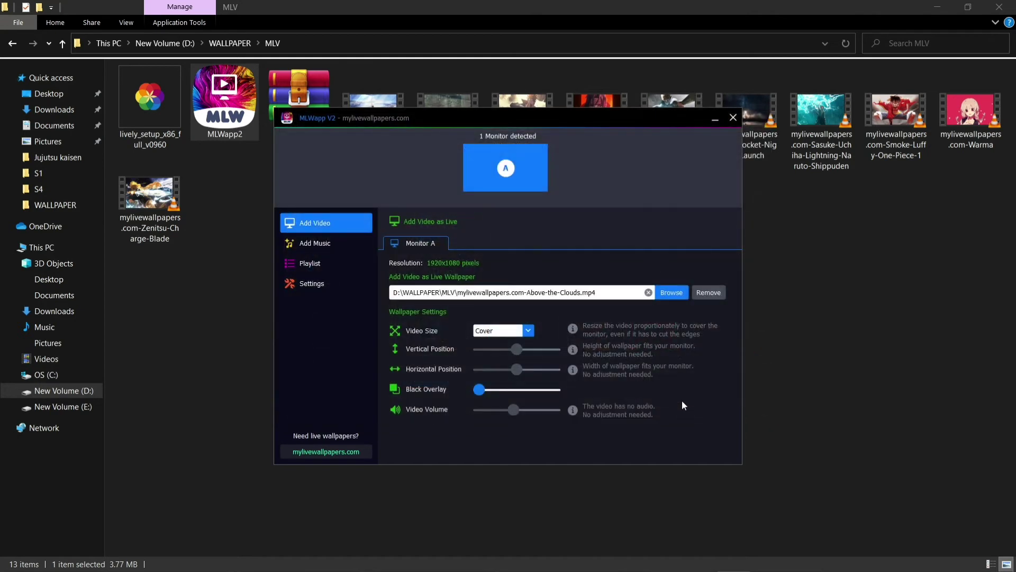
- Minimize the File Explorer and MLWapp windows to view the live wallpaper on the desktop
{"action": "left_click", "coordinate": [937, 8]}
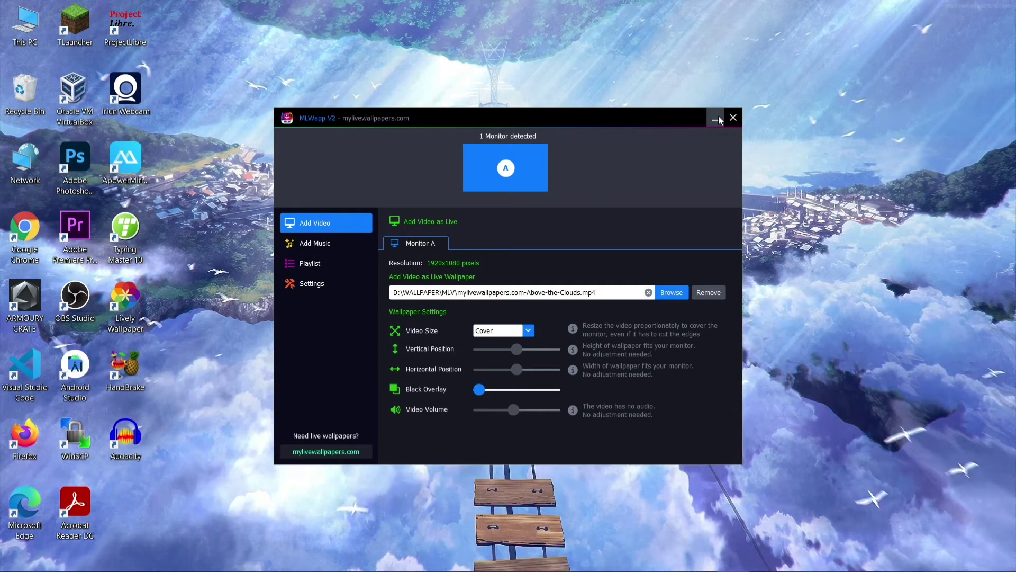
{"action": "left_click", "coordinate": [719, 120]}
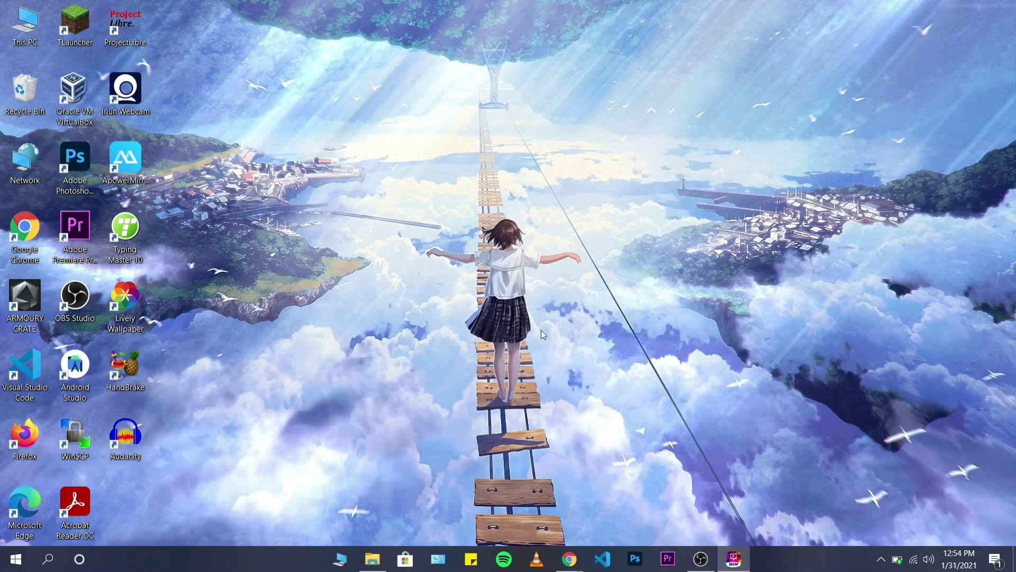
{"action": "right_click", "coordinate": [738, 179]}
{"action": "left_click", "coordinate": [794, 159]}
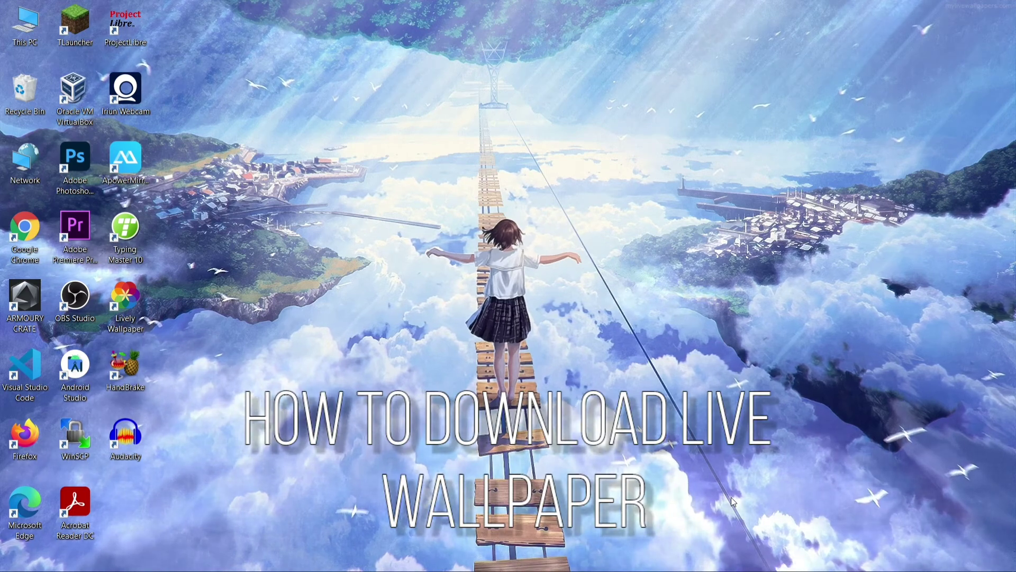
- Return to the MyLiveWallpapers home page in Chrome, browse its wallpapers and open the Alone Under The Desert-Sun live wallpaper
{"action": "mouse_move", "coordinate": [733, 569]}
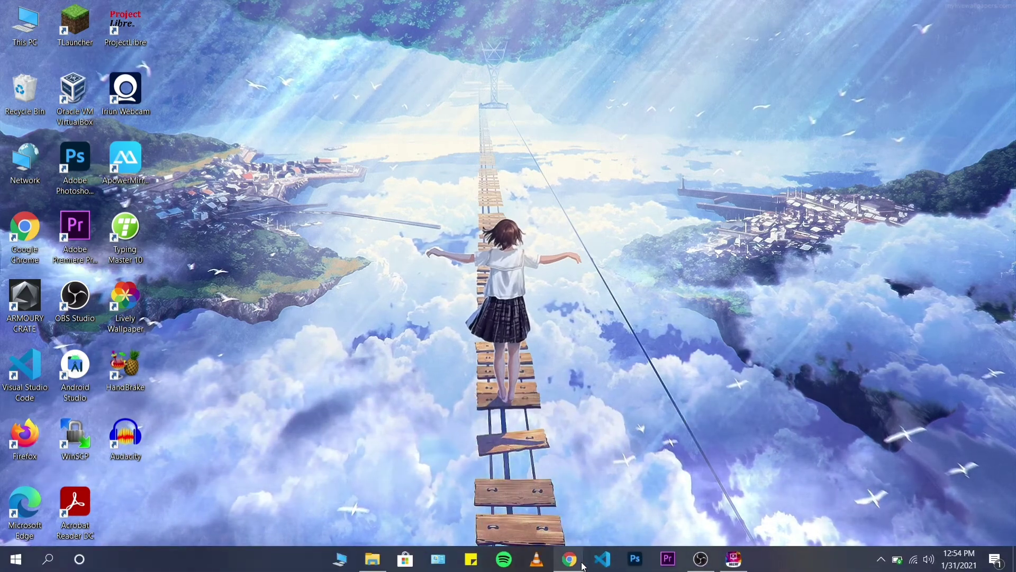
{"action": "mouse_move", "coordinate": [583, 566]}
{"action": "left_click", "coordinate": [626, 502]}
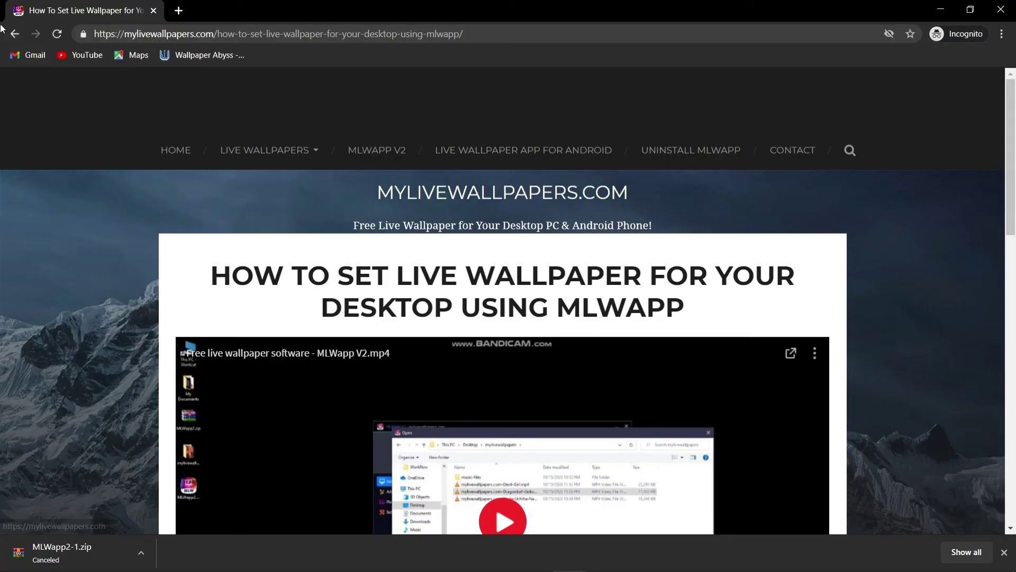
{"action": "left_click", "coordinate": [15, 34]}
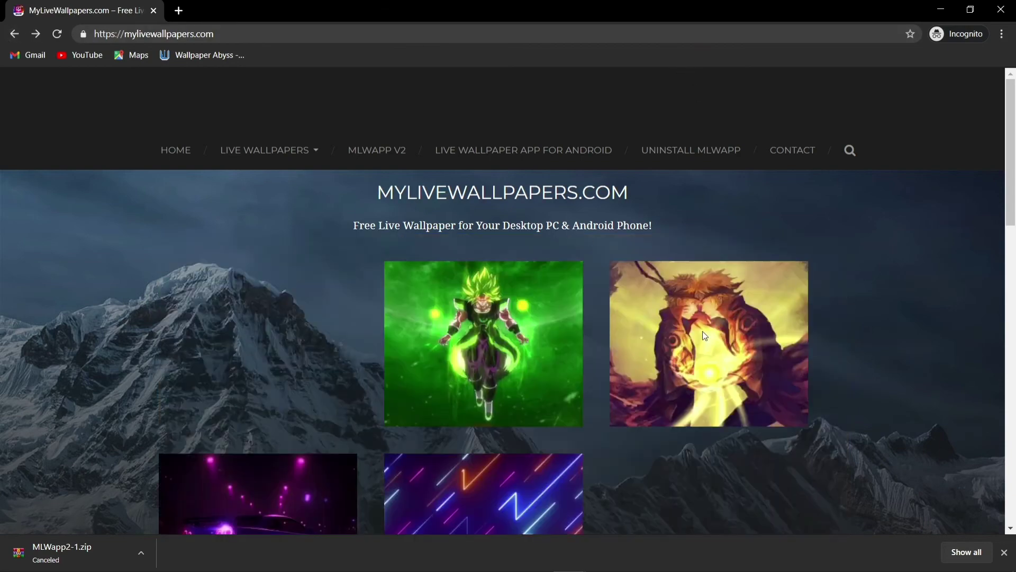
{"action": "scroll", "coordinate": [654, 237], "scroll_direction": "down", "scroll_amount": 15}
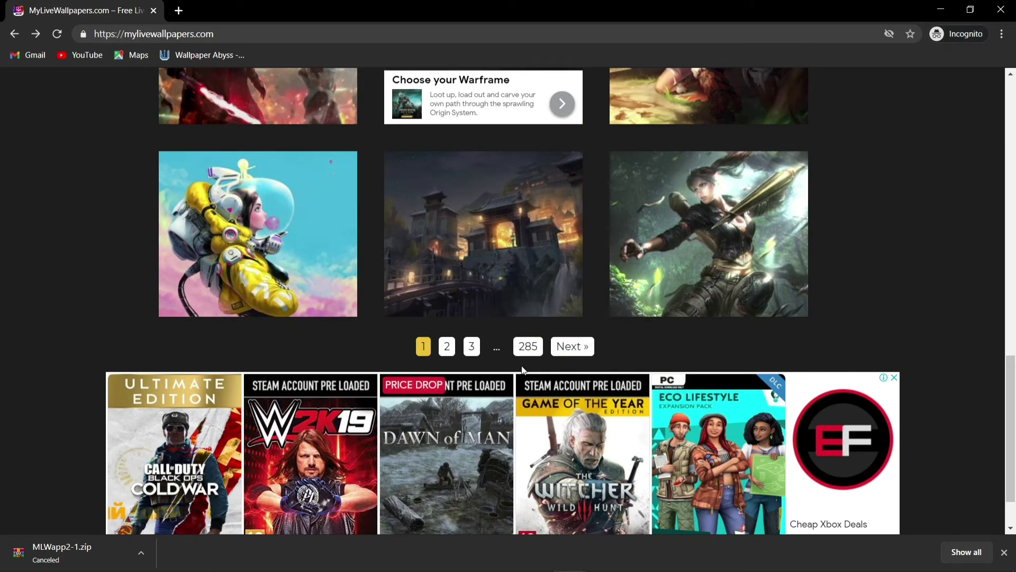
{"action": "scroll", "coordinate": [602, 270], "scroll_direction": "up", "scroll_amount": 10}
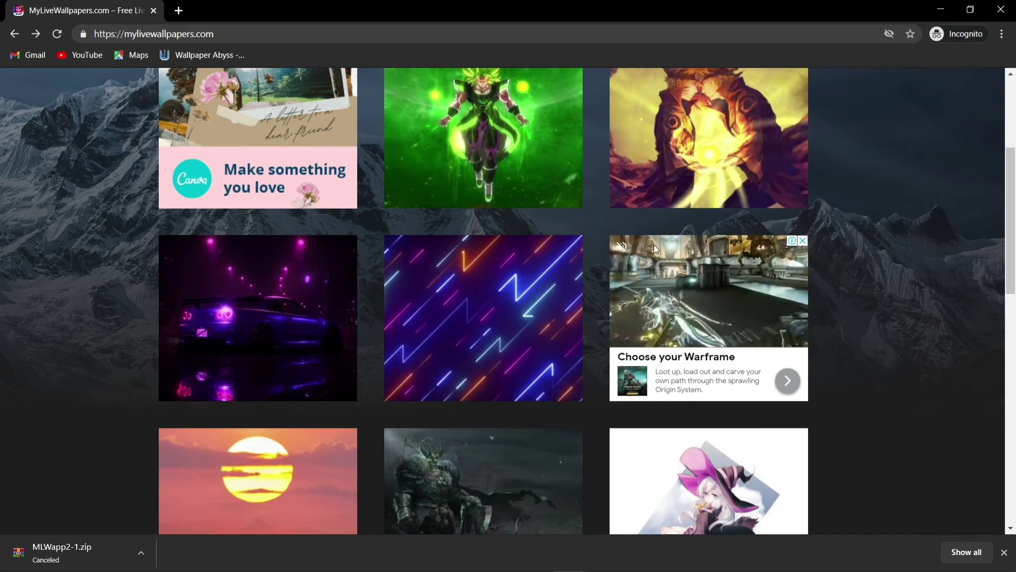
{"action": "scroll", "coordinate": [653, 244], "scroll_direction": "down", "scroll_amount": 10}
{"action": "scroll", "coordinate": [503, 299], "scroll_direction": "up", "scroll_amount": 6}
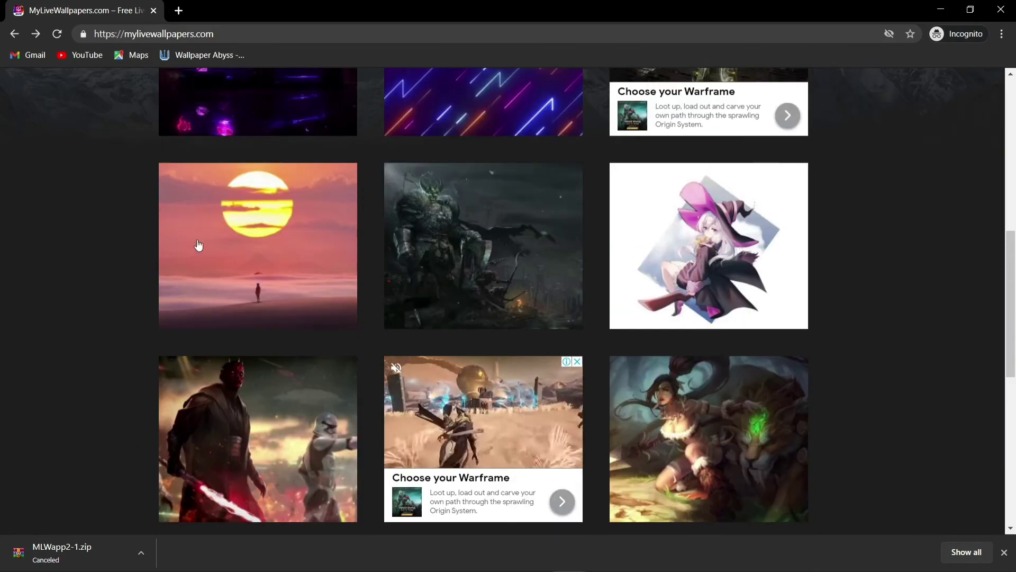
{"action": "left_click", "coordinate": [258, 228]}
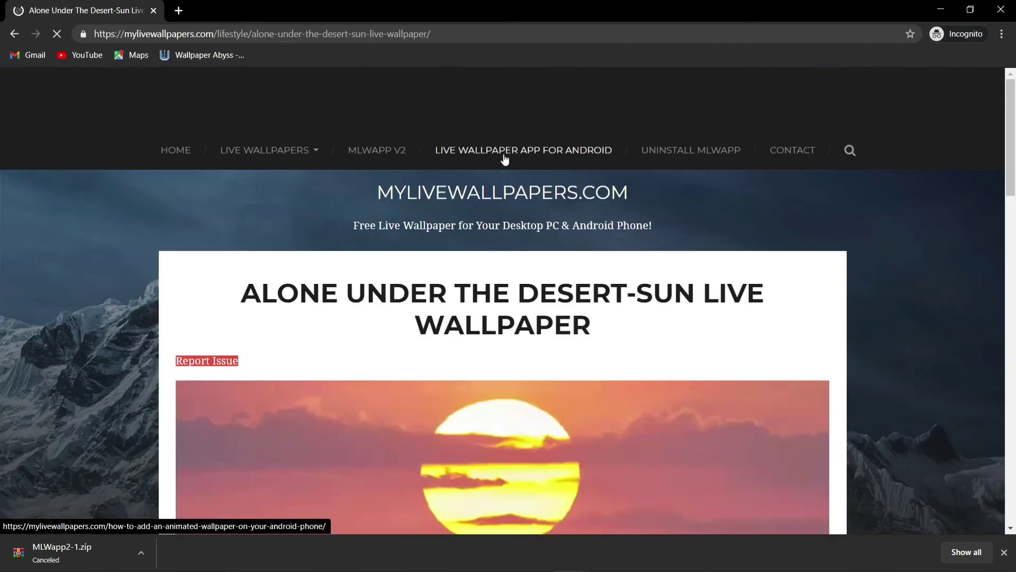
- Download the desktop version of the Alone Under The Desert-Sun live wallpaper and minimize the browser
{"action": "scroll", "coordinate": [503, 159], "scroll_direction": "down", "scroll_amount": 9}
{"action": "scroll", "coordinate": [504, 159], "scroll_direction": "down", "scroll_amount": 9}
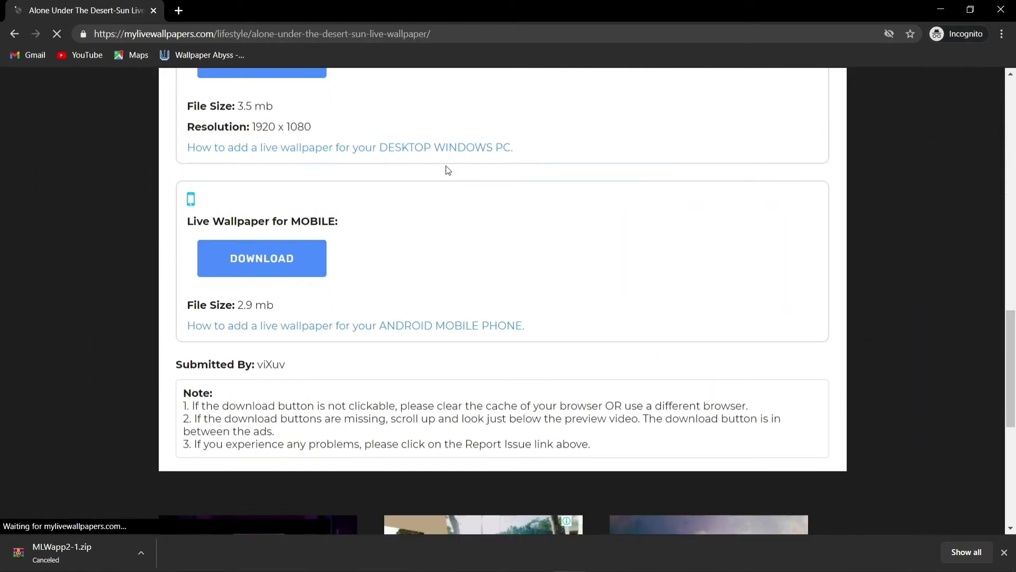
{"action": "scroll", "coordinate": [581, 154], "scroll_direction": "up", "scroll_amount": 4}
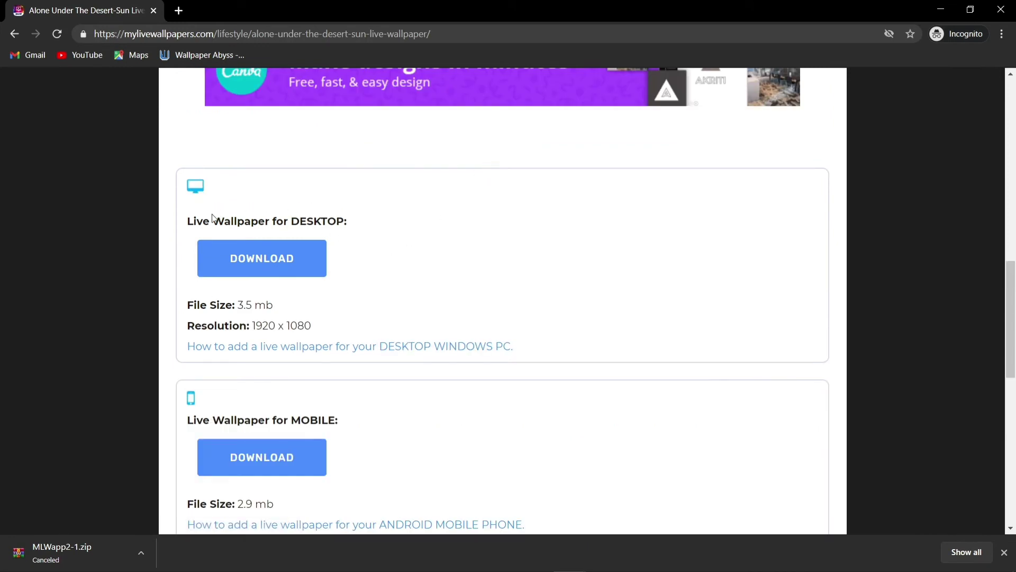
{"action": "left_click", "coordinate": [266, 265]}
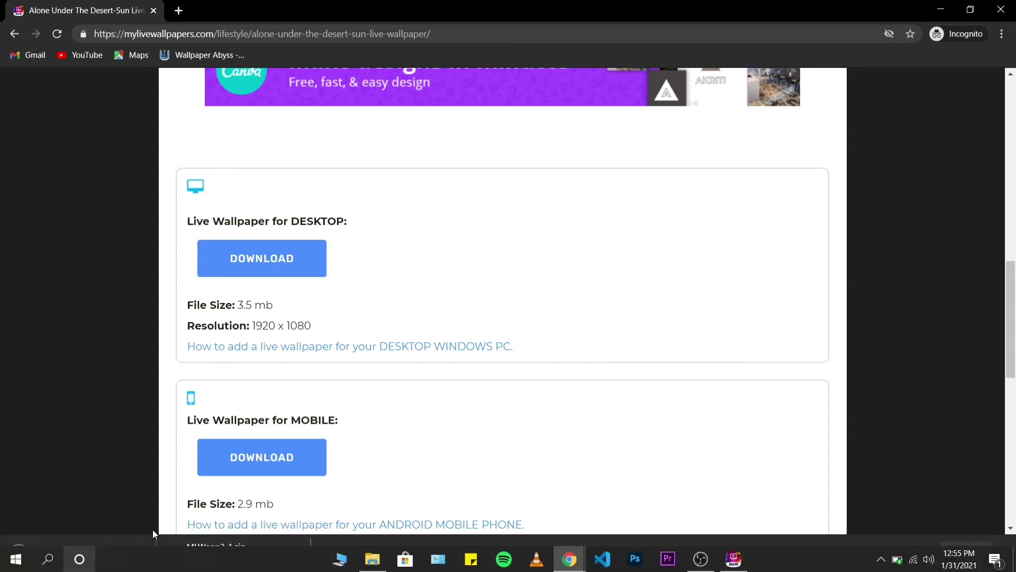
{"action": "left_click", "coordinate": [951, 5]}
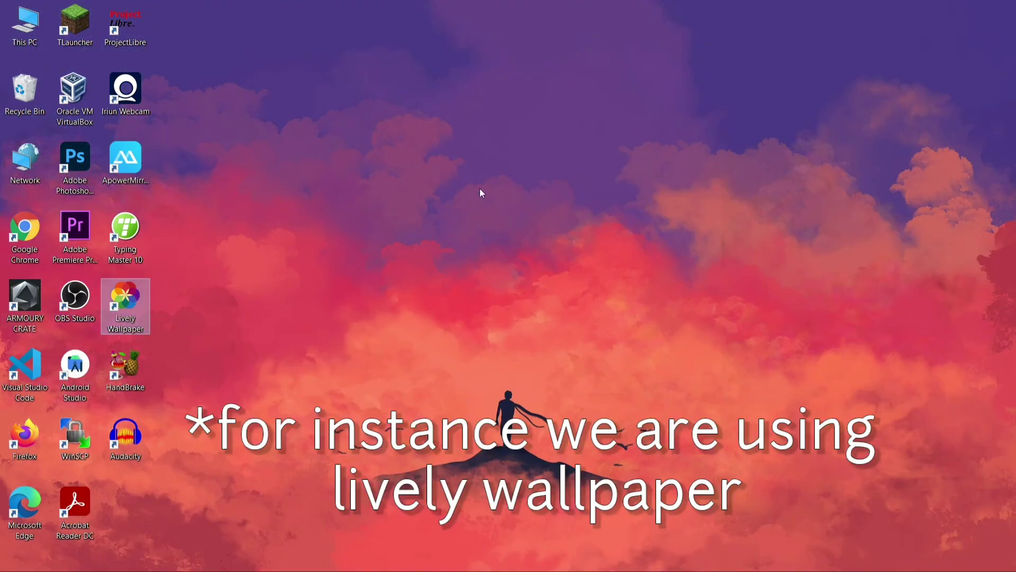
- Launch Lively Wallpaper from the desktop and open its main window from the notification area
{"action": "key", "text": "Return"}
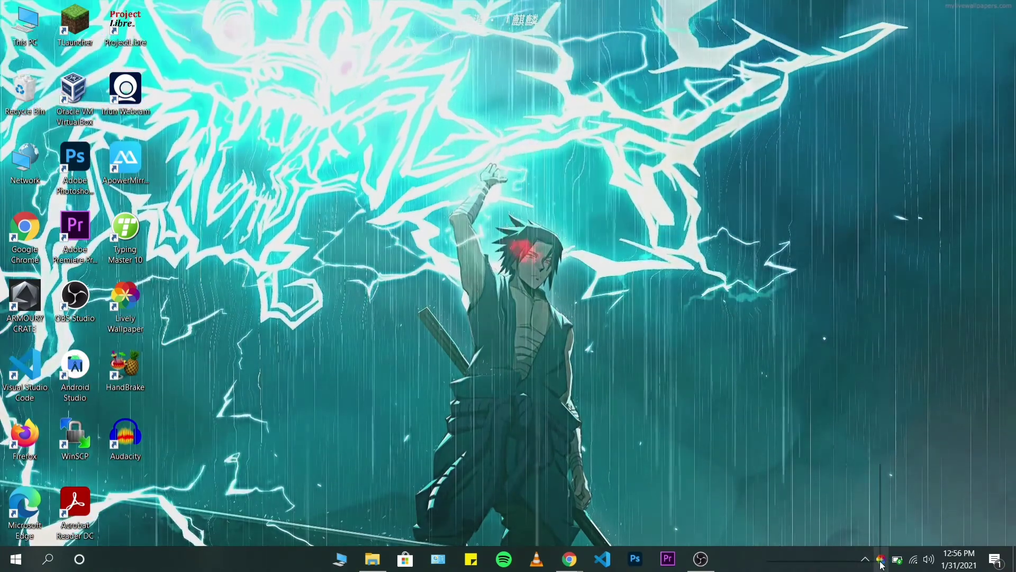
{"action": "right_click", "coordinate": [879, 560]}
{"action": "left_click", "coordinate": [779, 450]}
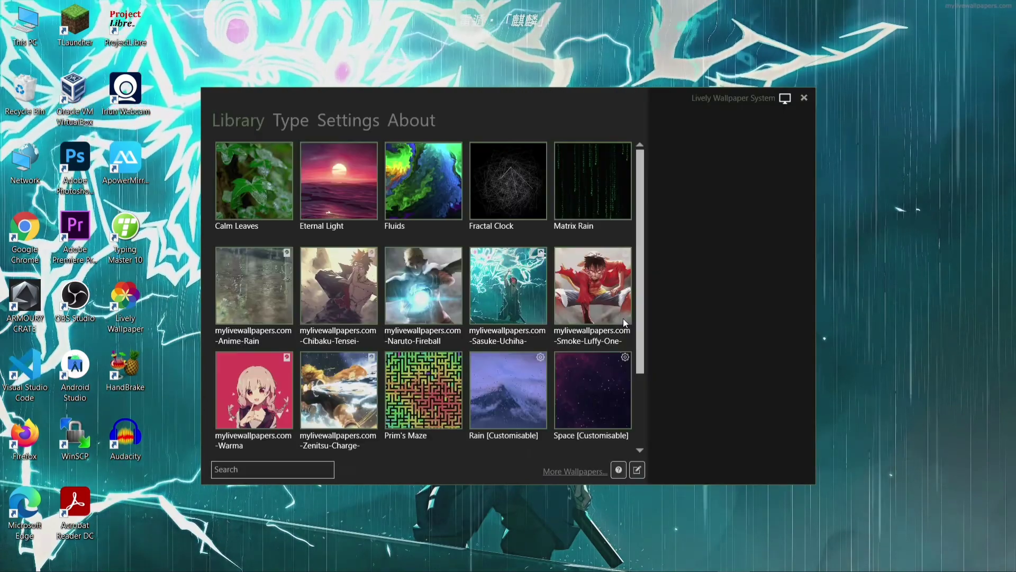
- Load the mylivewallpapers.com-Alone-Under-The-Desert-Sun video from Downloads as a video wallpaper and add it to the library
{"action": "left_click", "coordinate": [285, 117]}
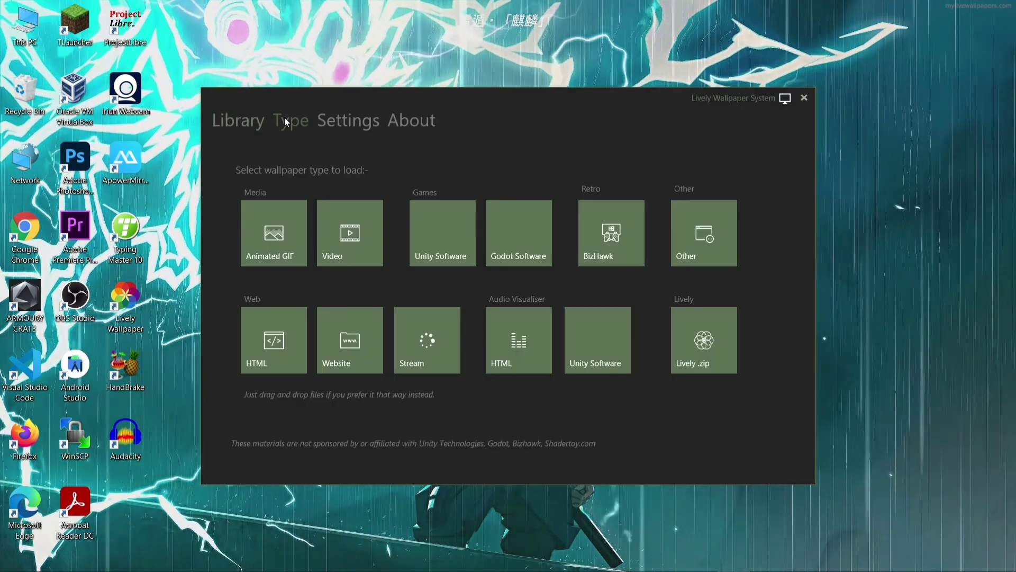
{"action": "left_click", "coordinate": [345, 235]}
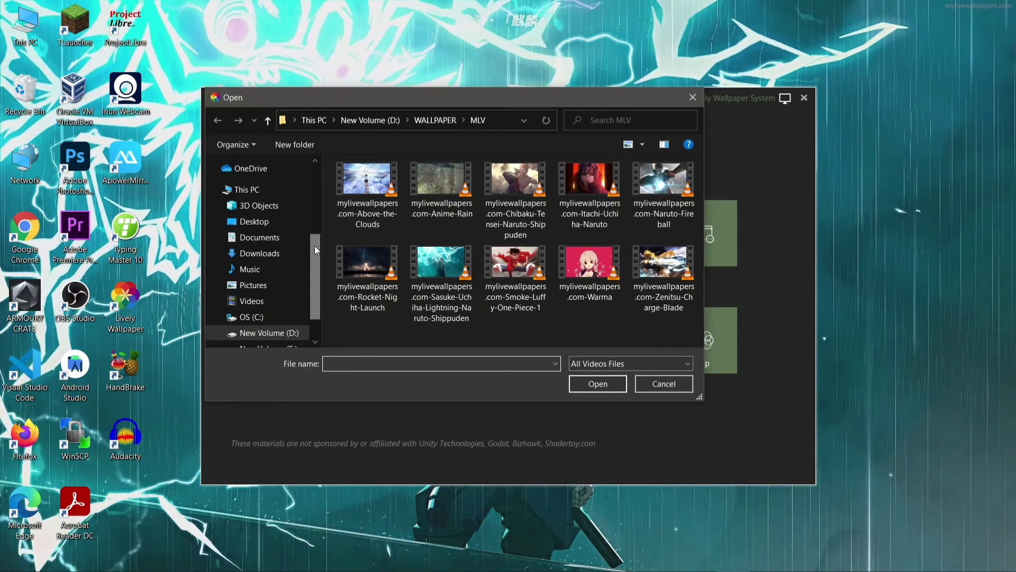
{"action": "left_click_drag", "start_coordinate": [314, 246], "coordinate": [313, 269]}
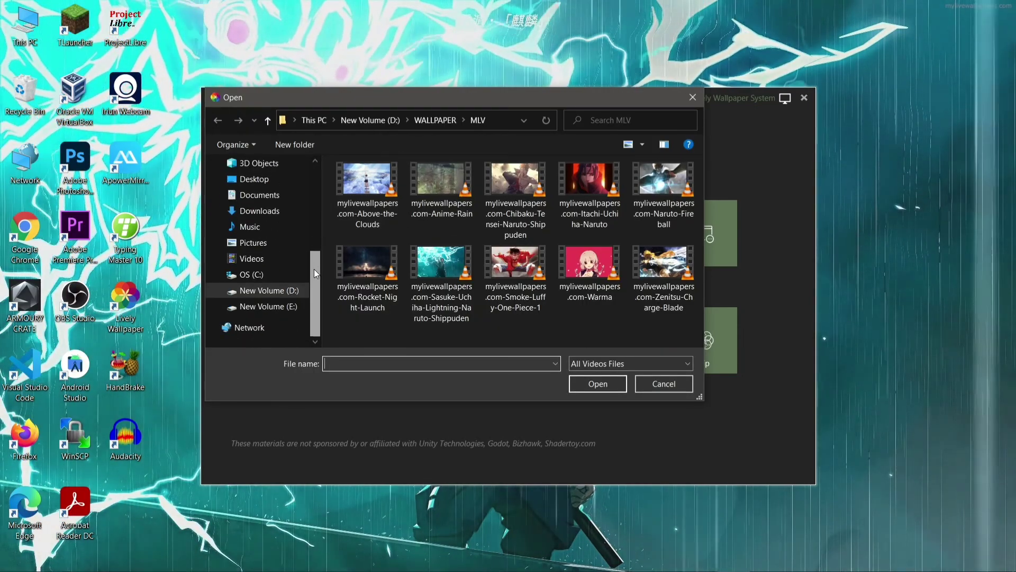
{"action": "left_click", "coordinate": [266, 218]}
{"action": "left_click", "coordinate": [367, 199]}
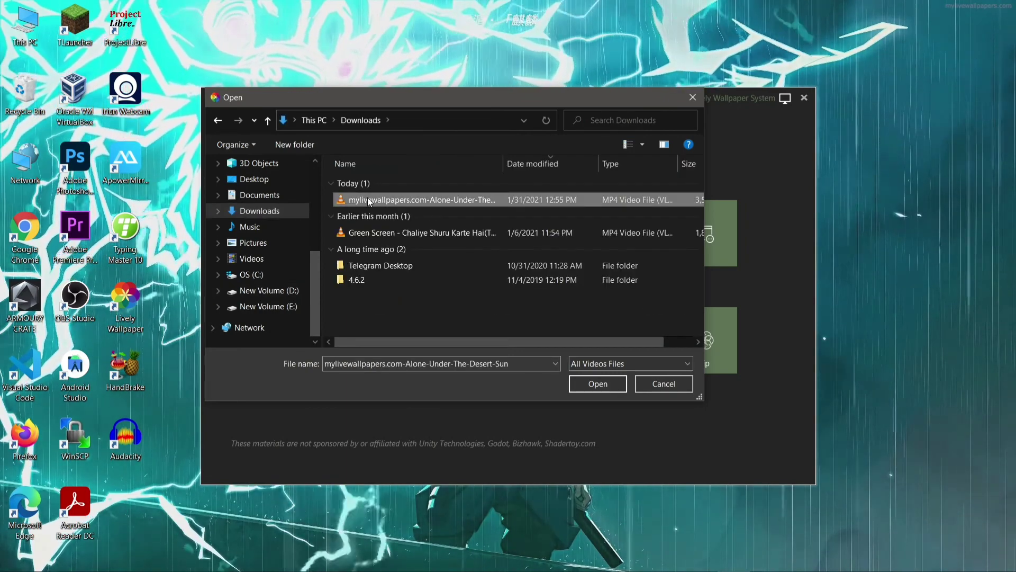
{"action": "left_click", "coordinate": [598, 383]}
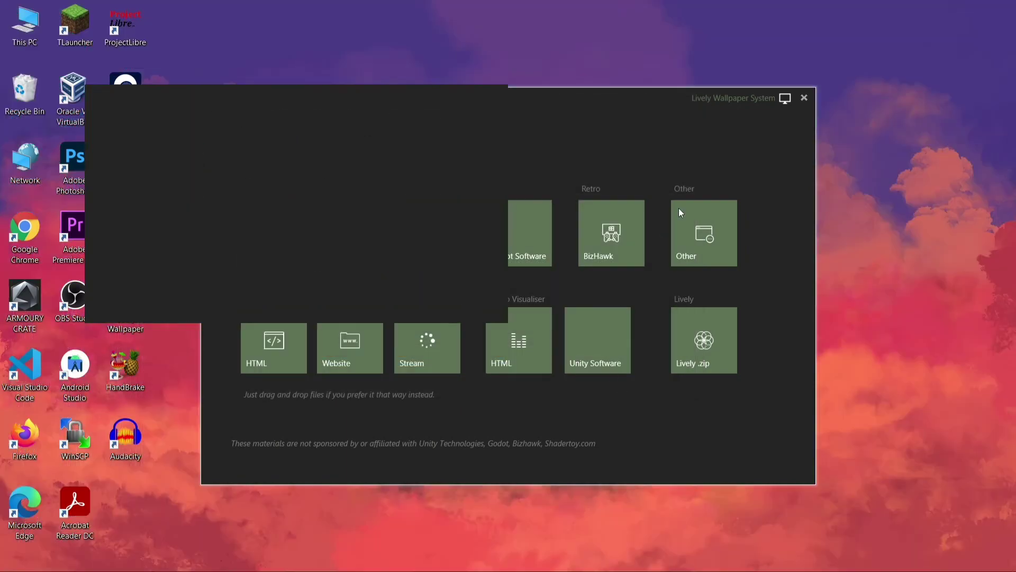
{"action": "left_click", "coordinate": [589, 458]}
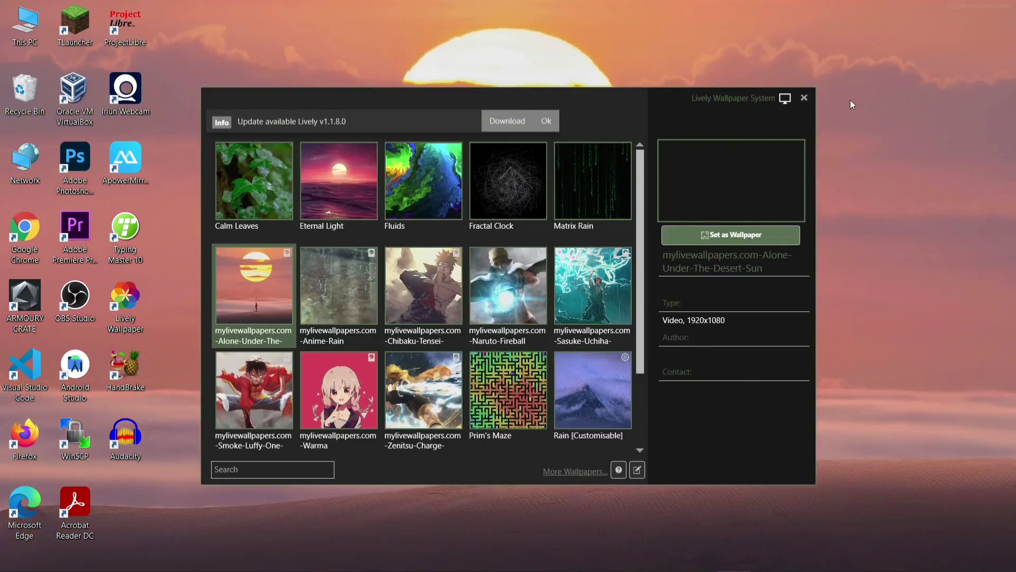
- Close the Lively Wallpaper window and hide the desktop icons
{"action": "left_click", "coordinate": [804, 99]}
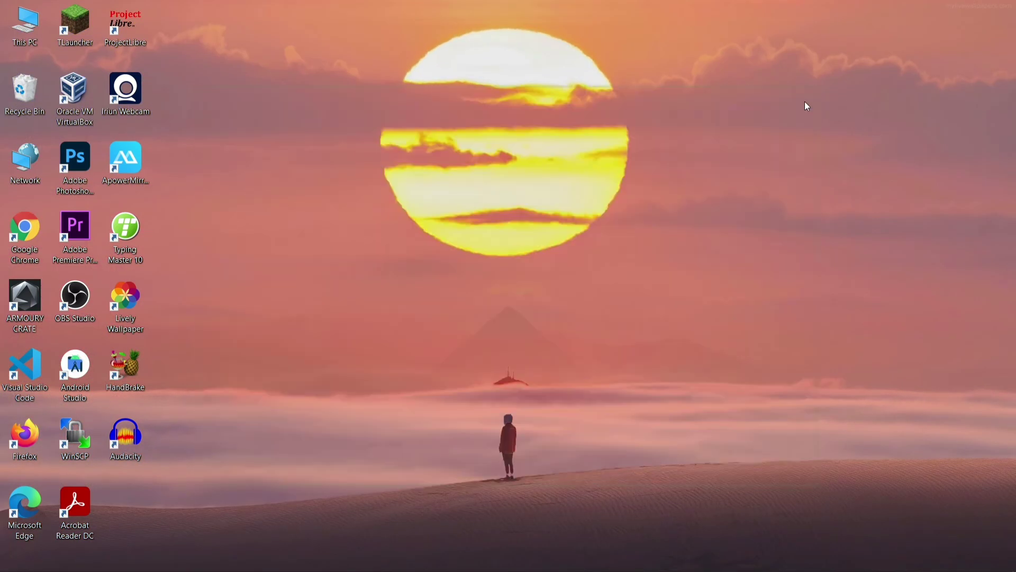
{"action": "right_click", "coordinate": [631, 234]}
{"action": "mouse_move", "coordinate": [757, 242]}
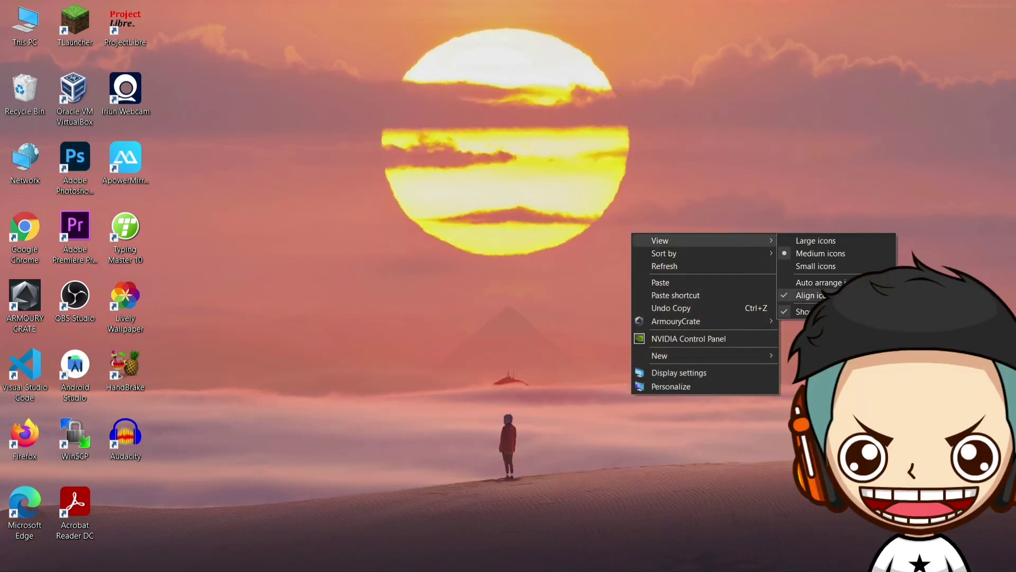
{"action": "left_click", "coordinate": [810, 311]}
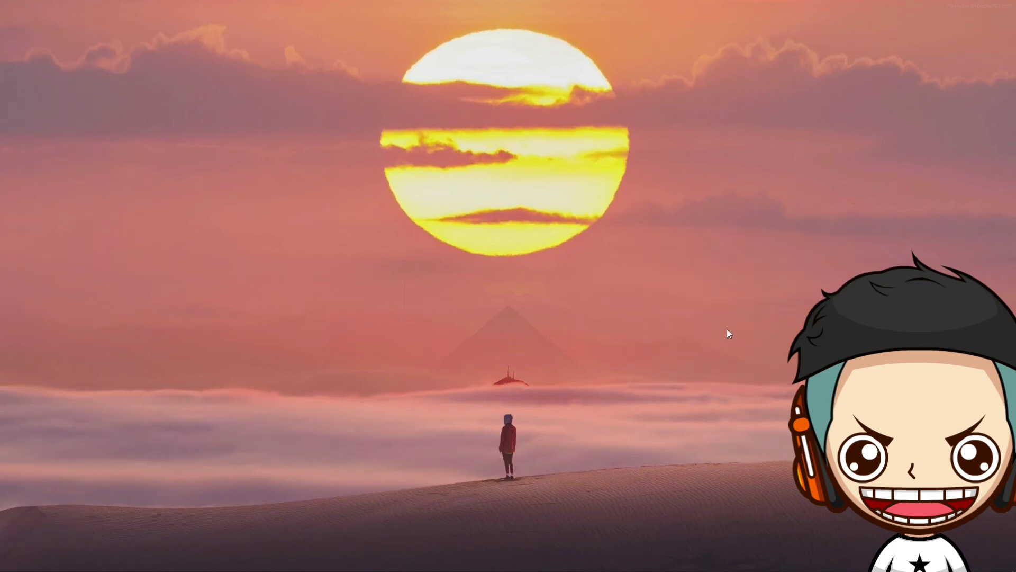